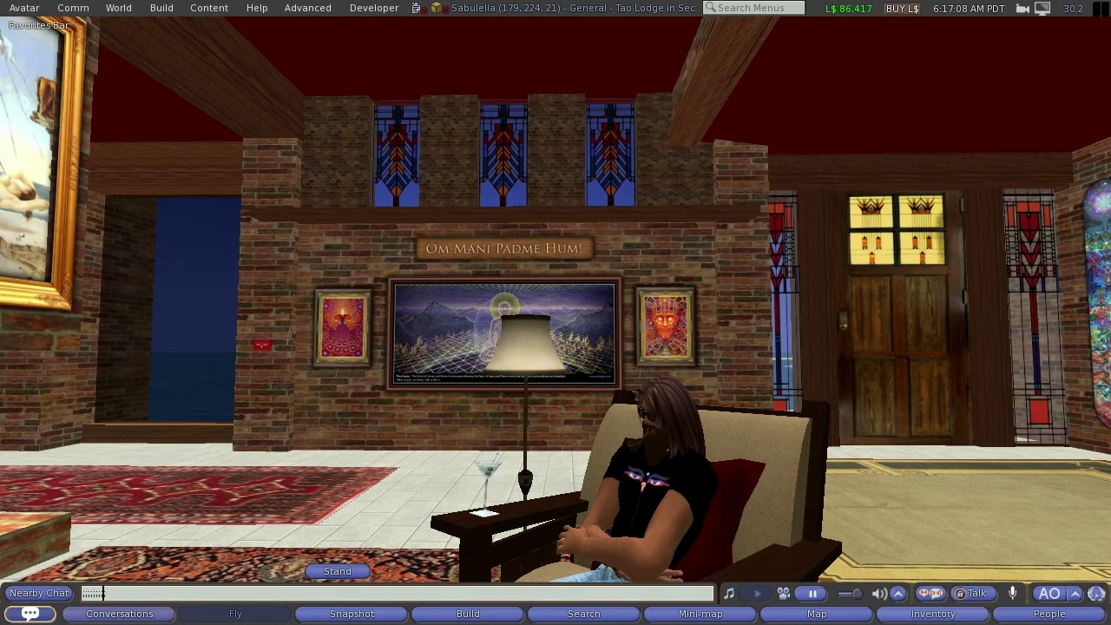
# - Stand the avatar up and walk her past the fireplace, clocks and Dali painting
pyautogui.click(338, 570)
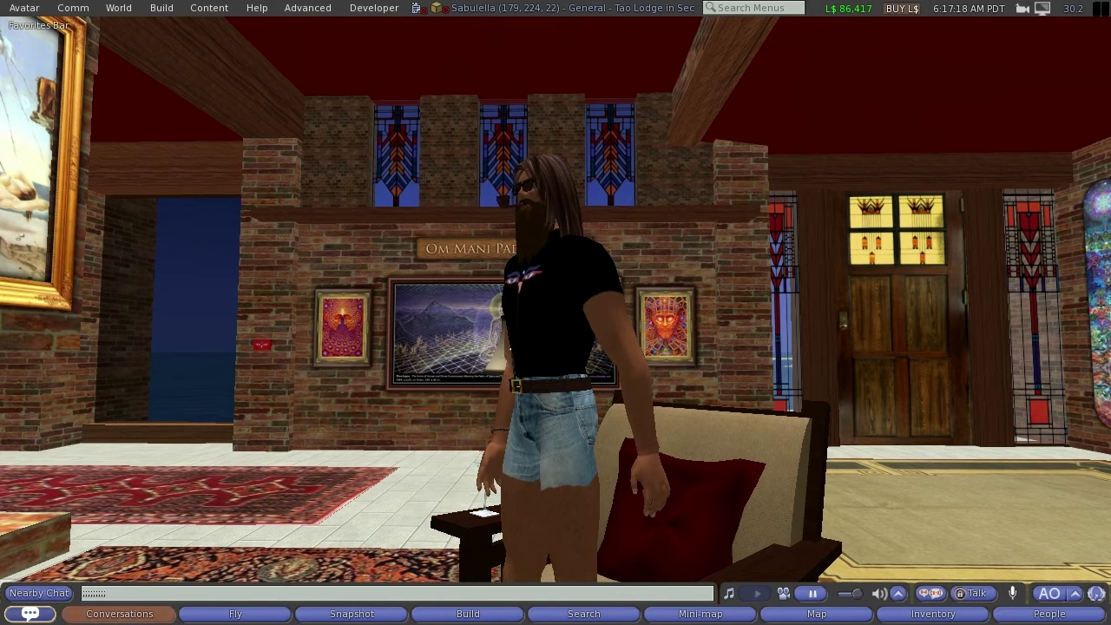
pyautogui.press('Left')
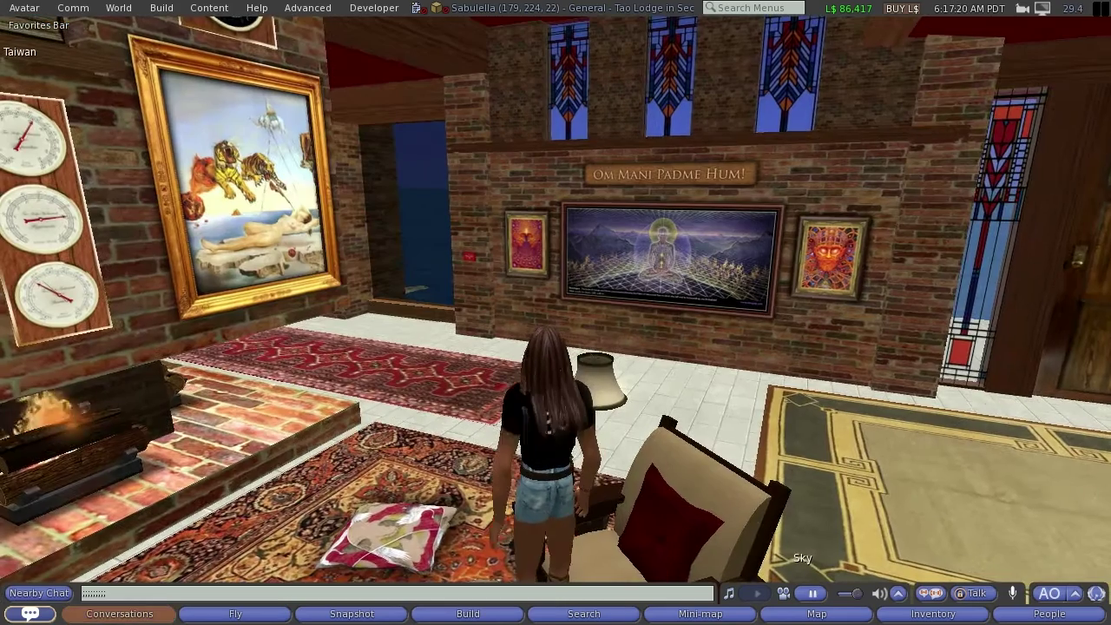
pyautogui.press('Right')
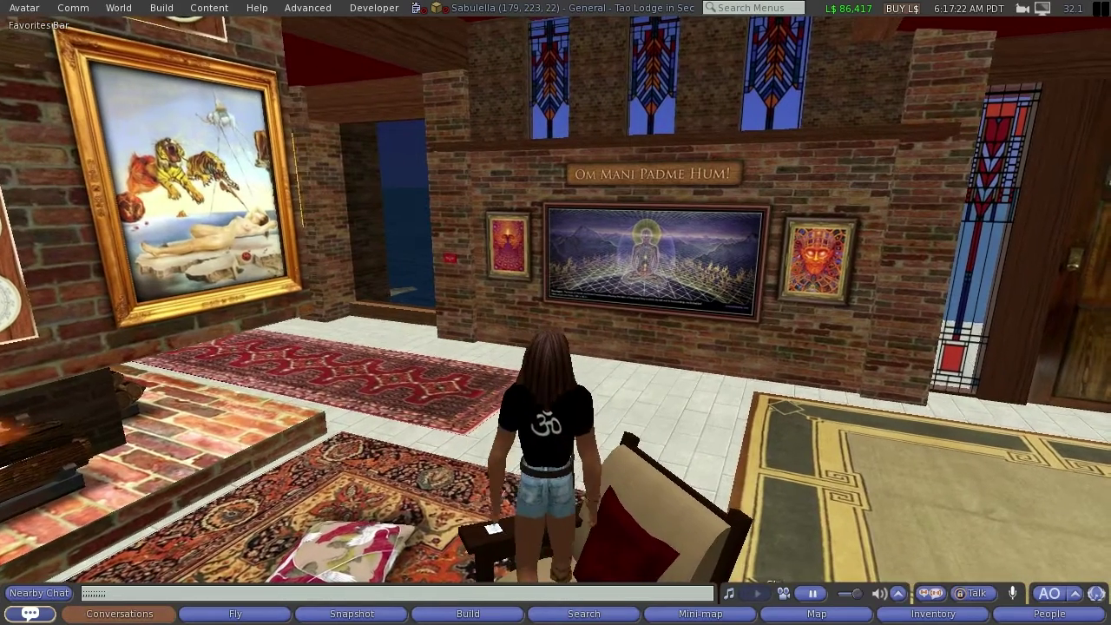
pyautogui.press('Left')
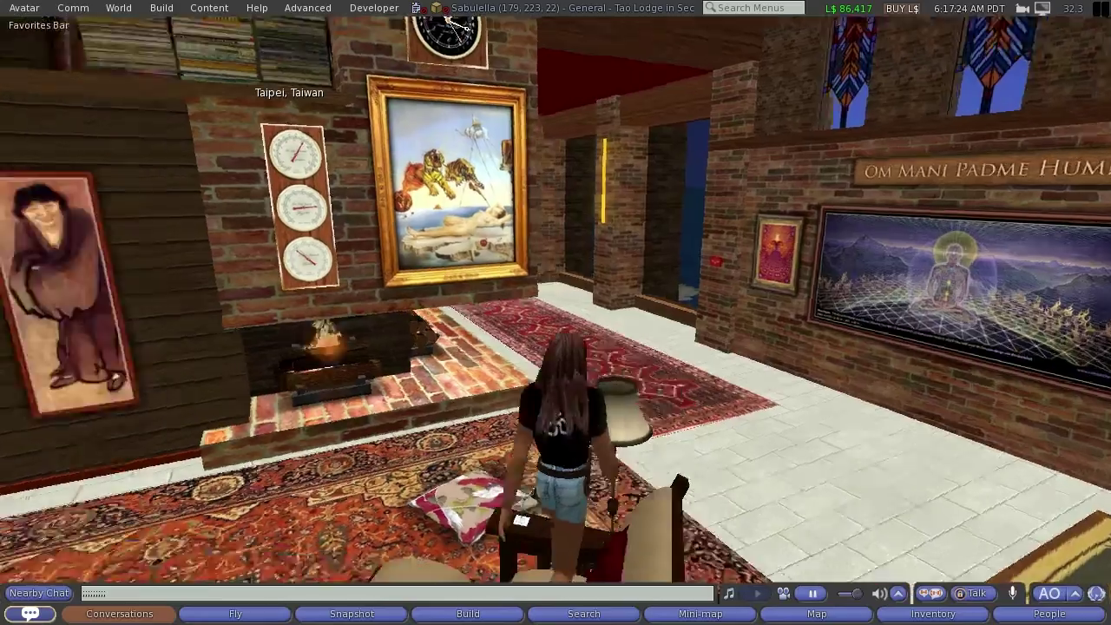
pyautogui.press('Left')
pyautogui.press('Right')
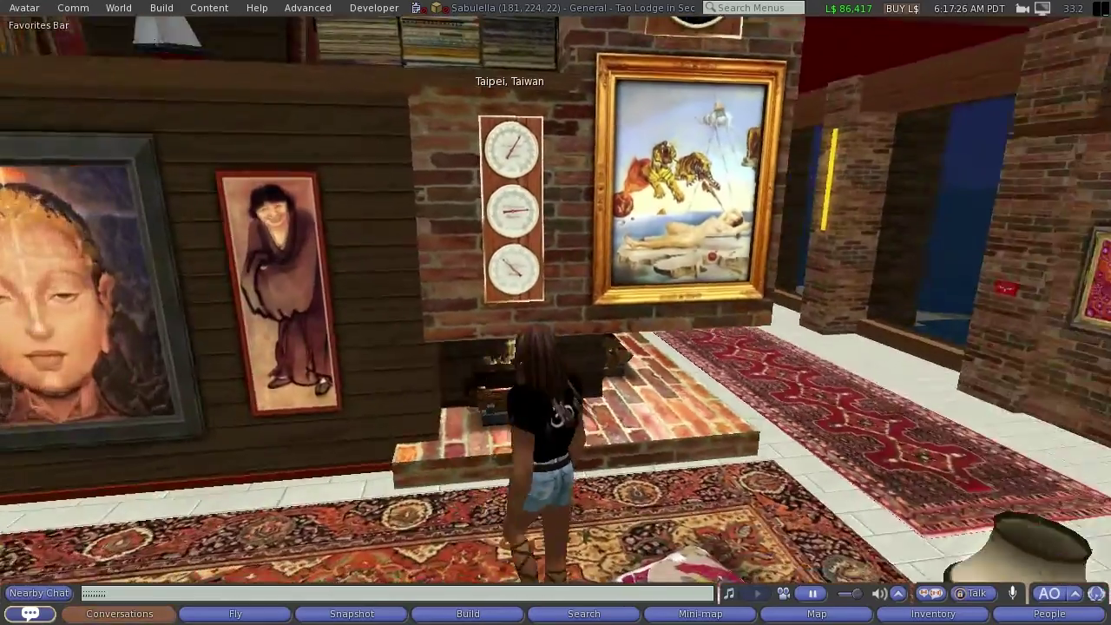
pyautogui.press('Right')
pyautogui.press('Up')
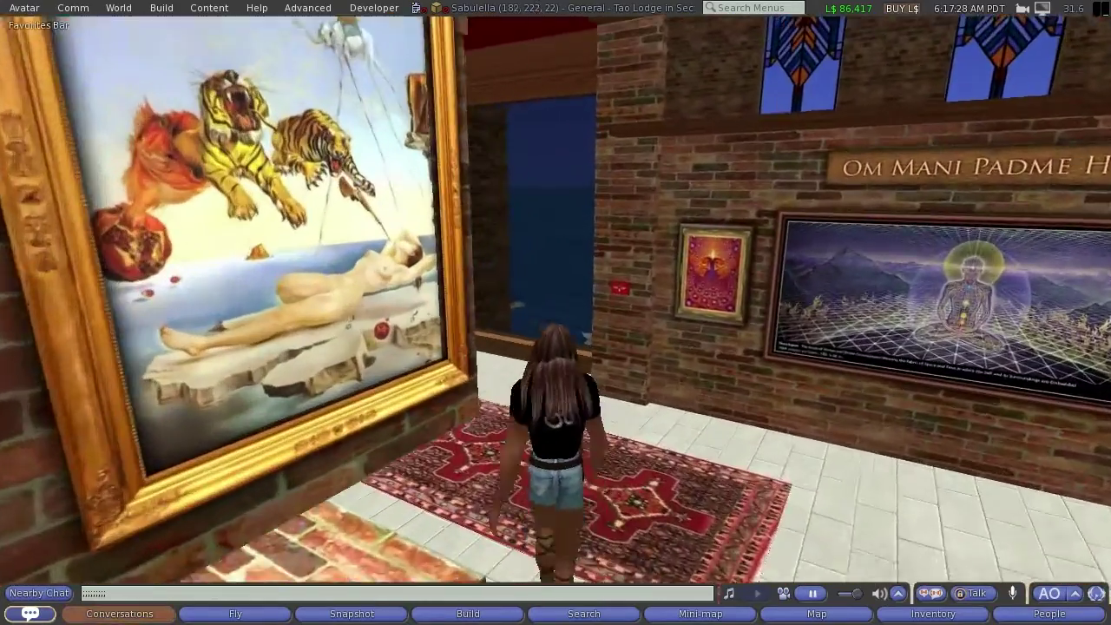
# - Turn the avatar past the doorway, sea window and Om Mani Padme Hum corridor to the painting wall
pyautogui.press('Left')
pyautogui.press('Up')
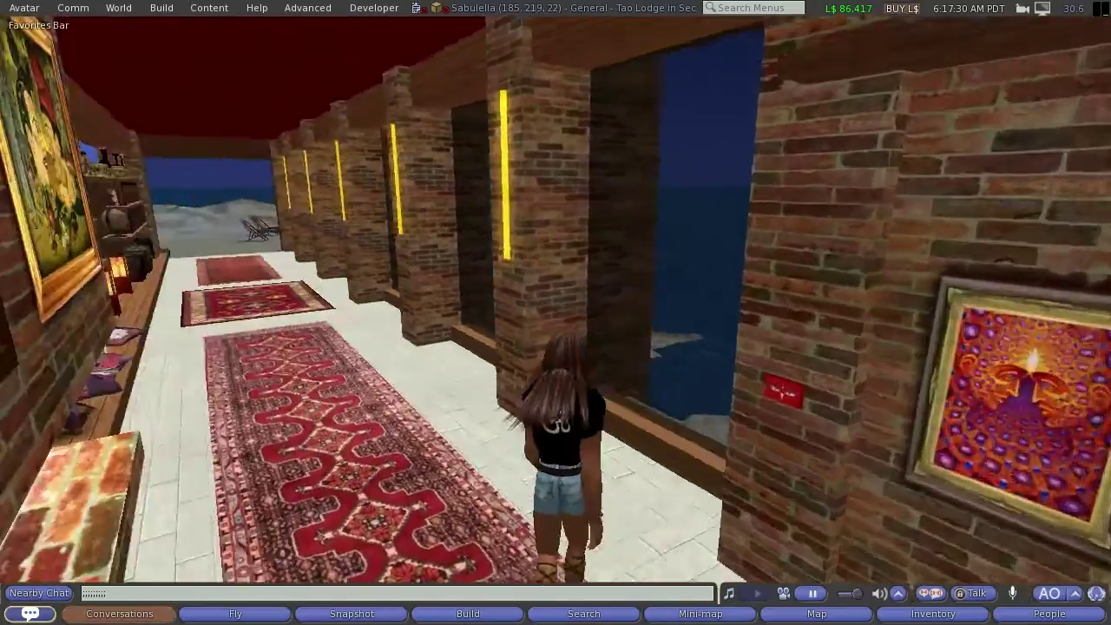
pyautogui.press('Left')
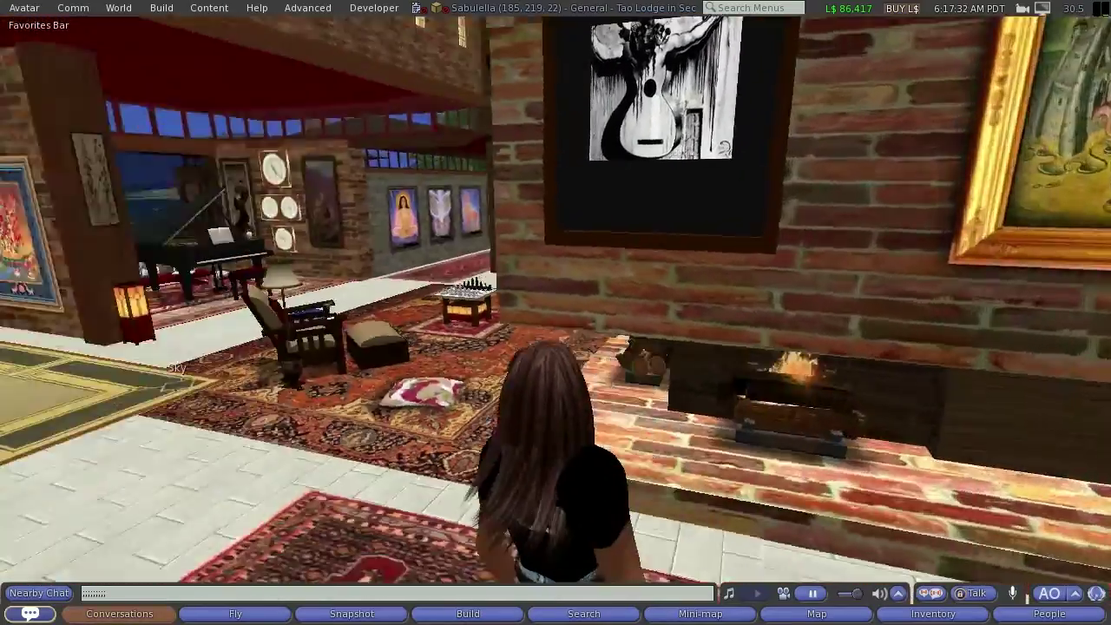
pyautogui.press('Left')
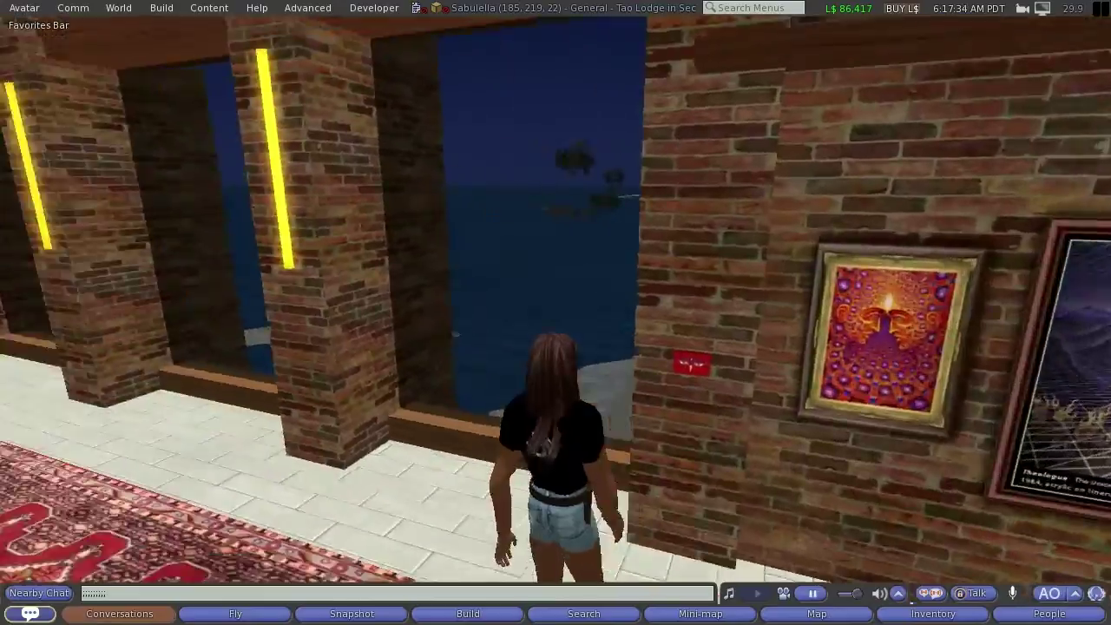
pyautogui.press('Left')
pyautogui.press('Right')
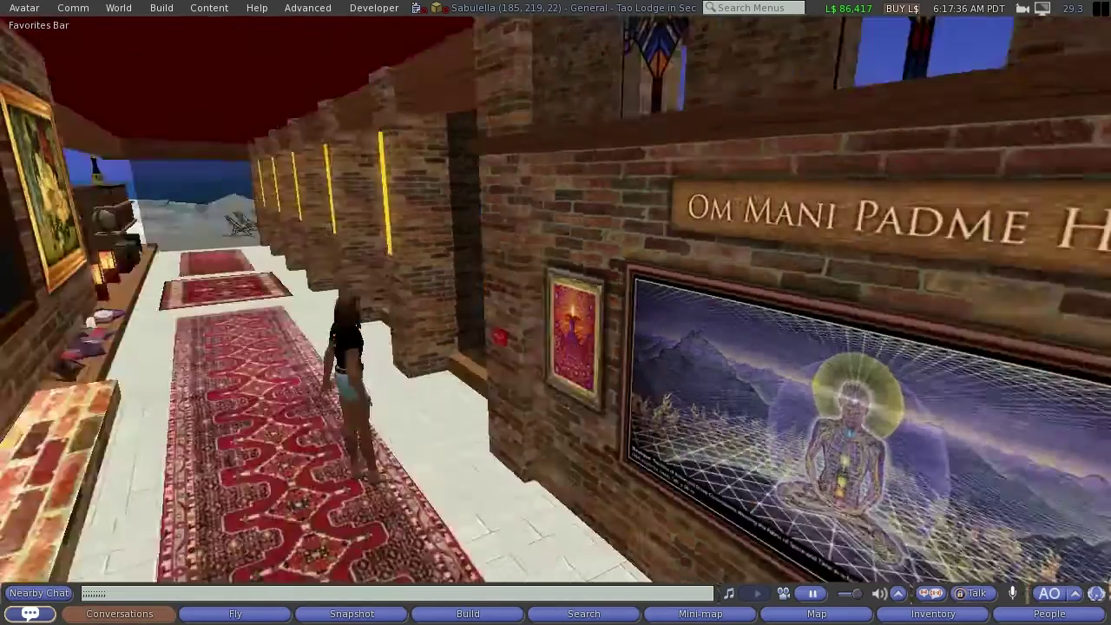
pyautogui.press('Left')
pyautogui.press('Down')
pyautogui.press('Down')
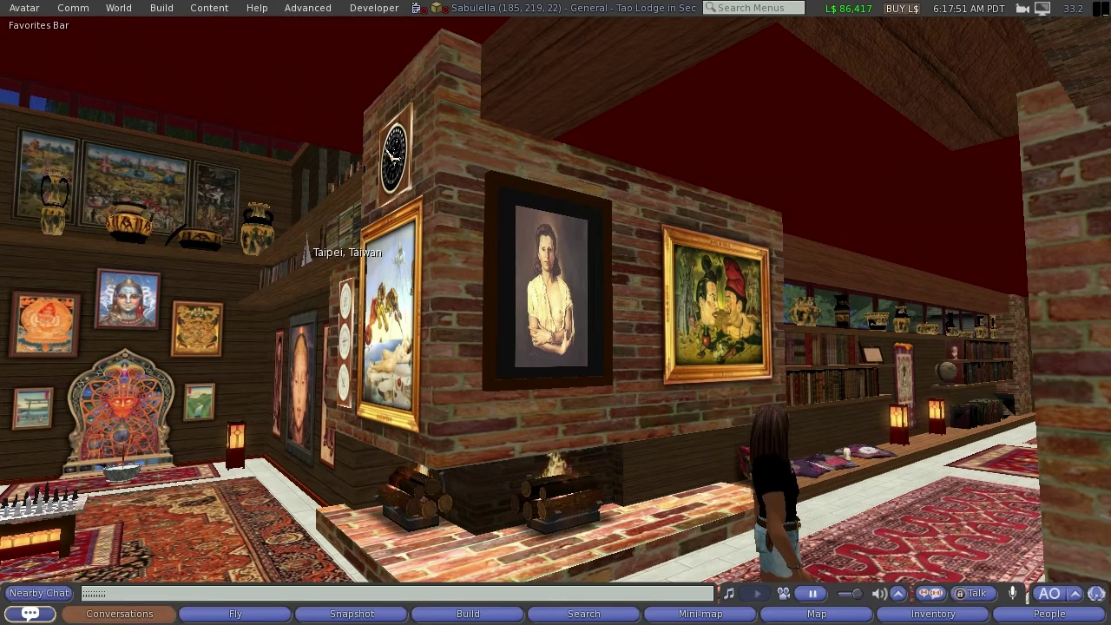
# - Watch the central portrait become a Dali painting up close, then walk toward the wooden doors
pyautogui.keyDown('alt'); pyautogui.click(551, 287); pyautogui.keyUp('alt')
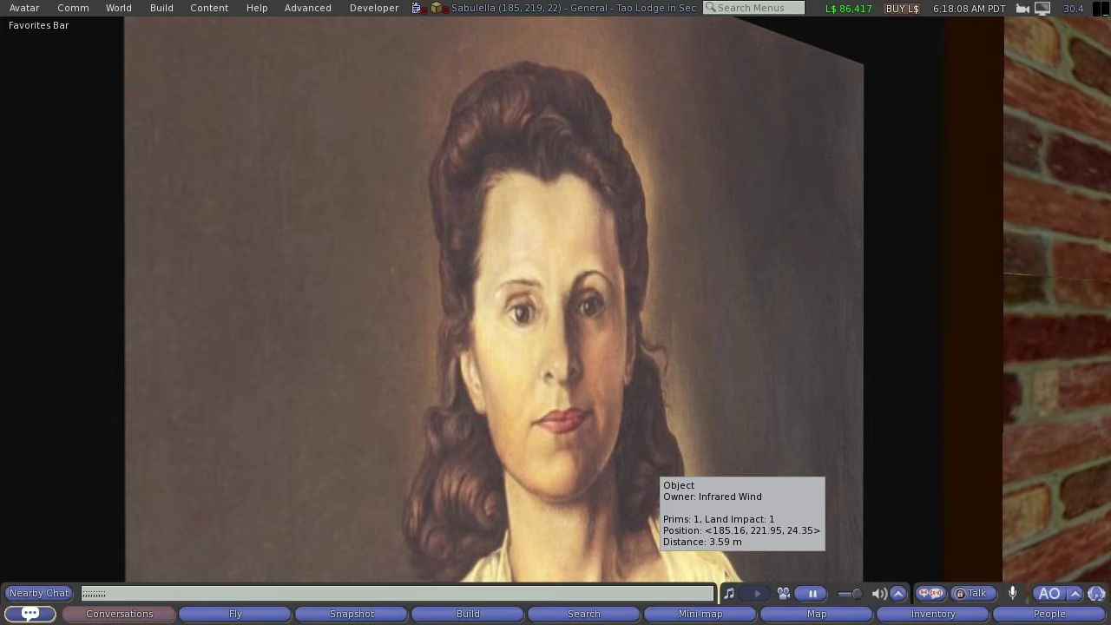
pyautogui.scroll(3, 555, 295)
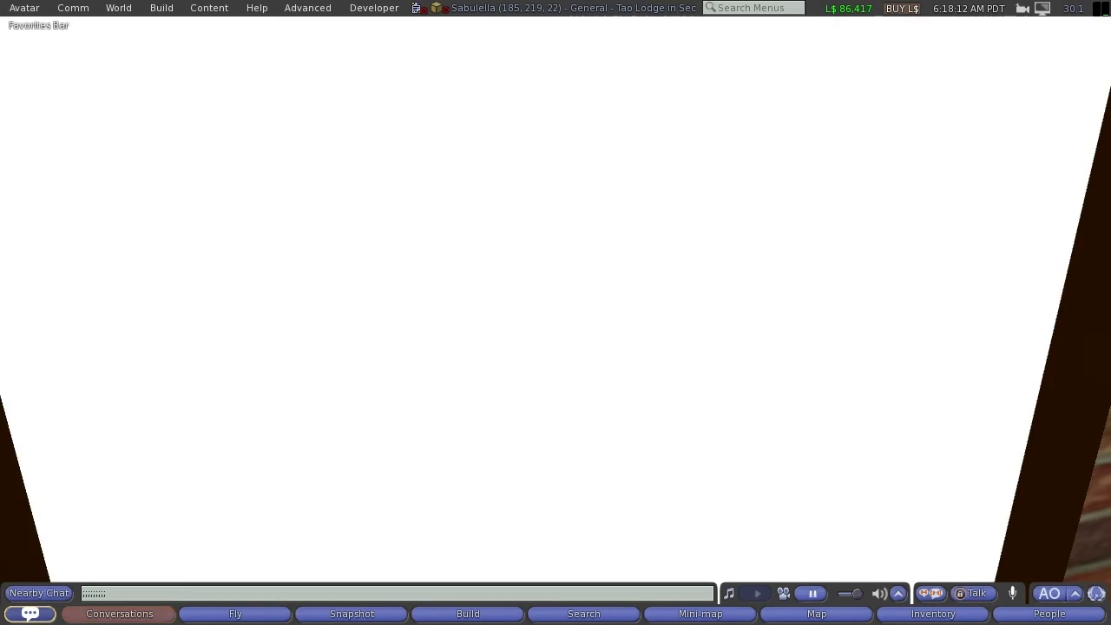
pyautogui.press('Escape')
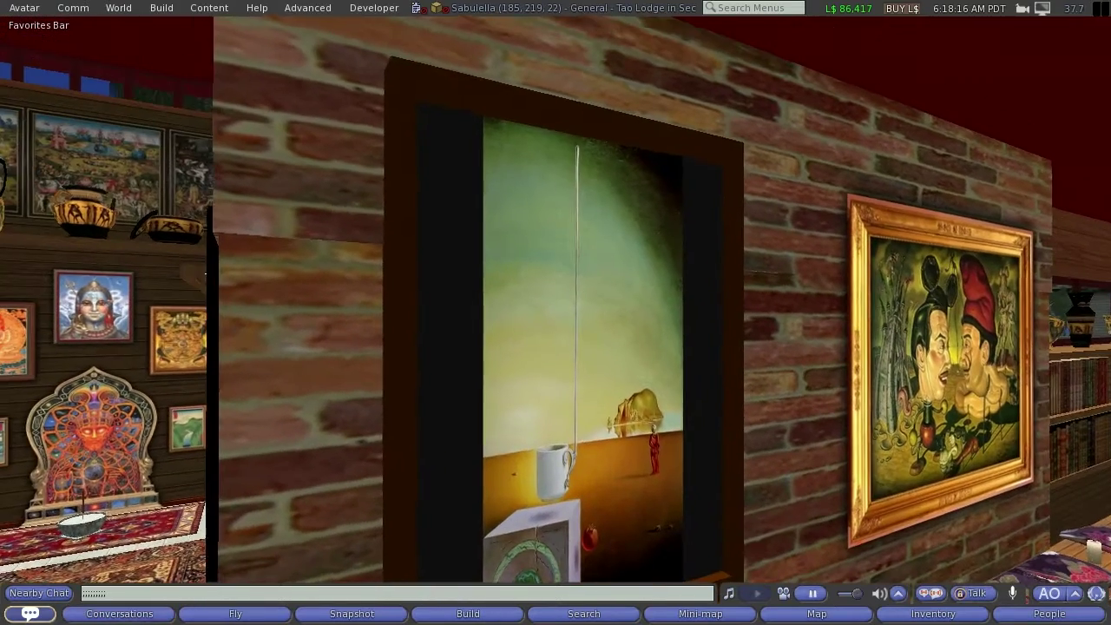
pyautogui.scroll(3, 556, 295)
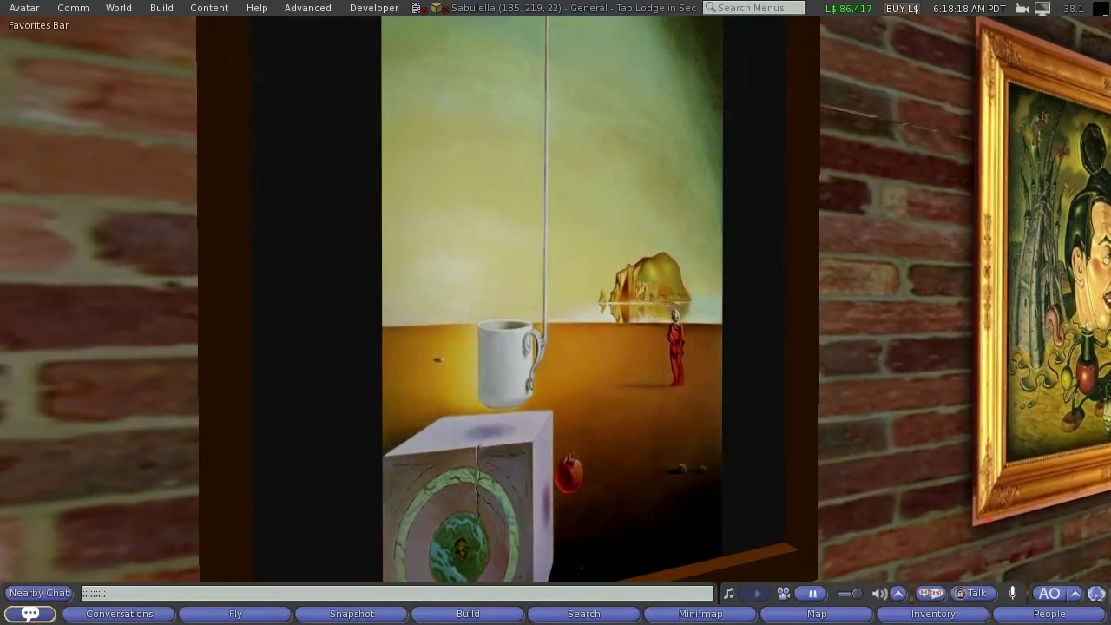
pyautogui.scroll(-2, 556, 295)
pyautogui.scroll(2, 555, 295)
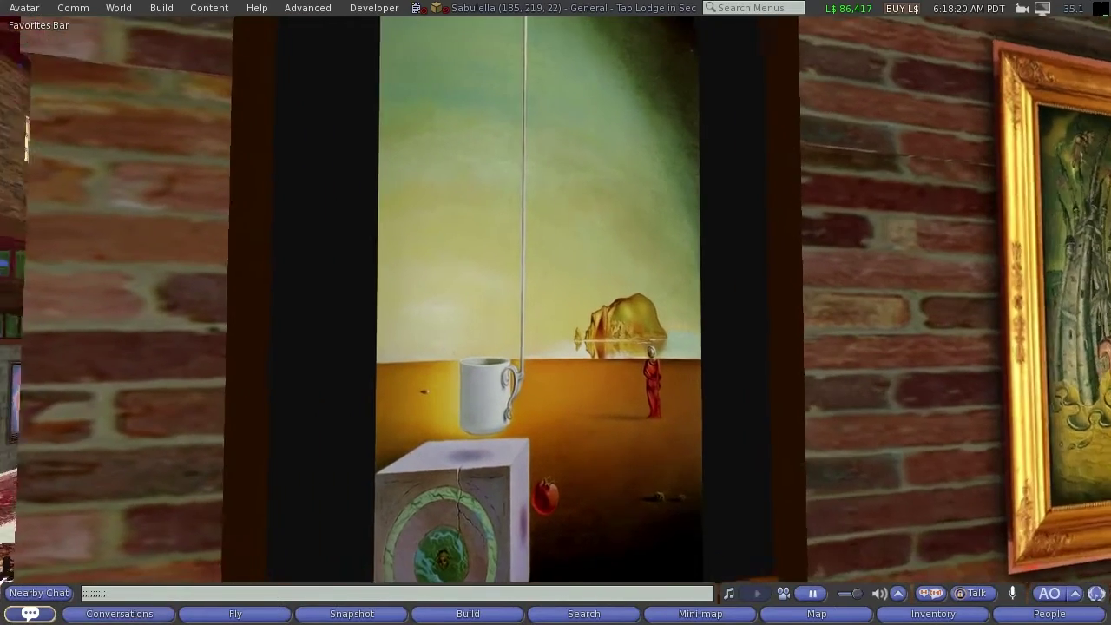
pyautogui.press('Escape')
pyautogui.press('Left')
pyautogui.press('Up')
pyautogui.press('Up')
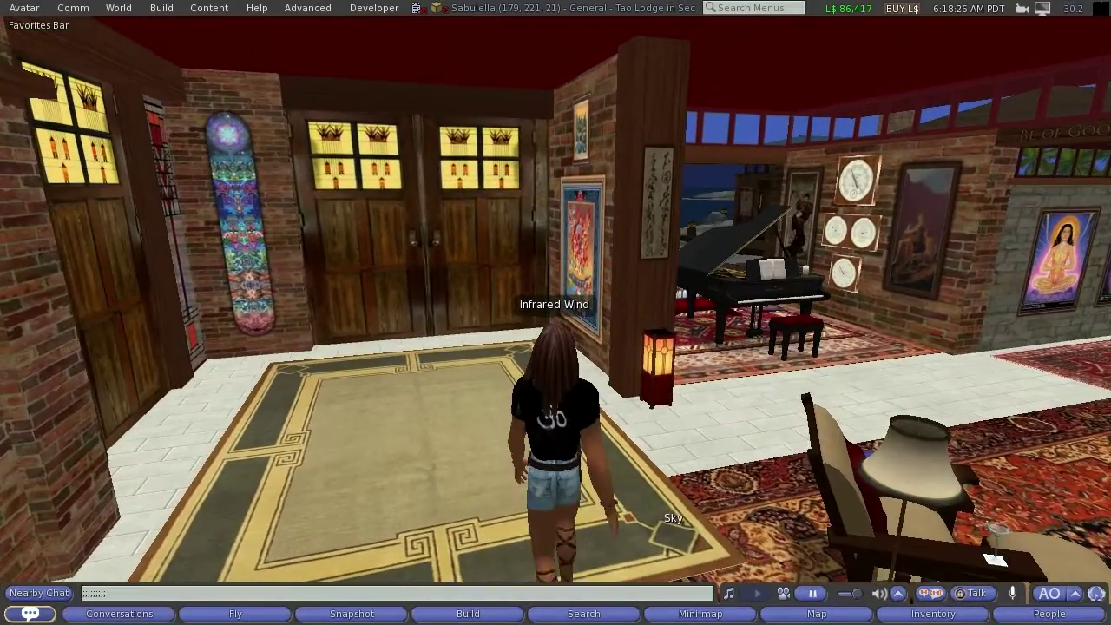
# - Teleport to the Sky Lodge Platform and turn past the rug, shrine and black wall
pyautogui.click(668, 521)
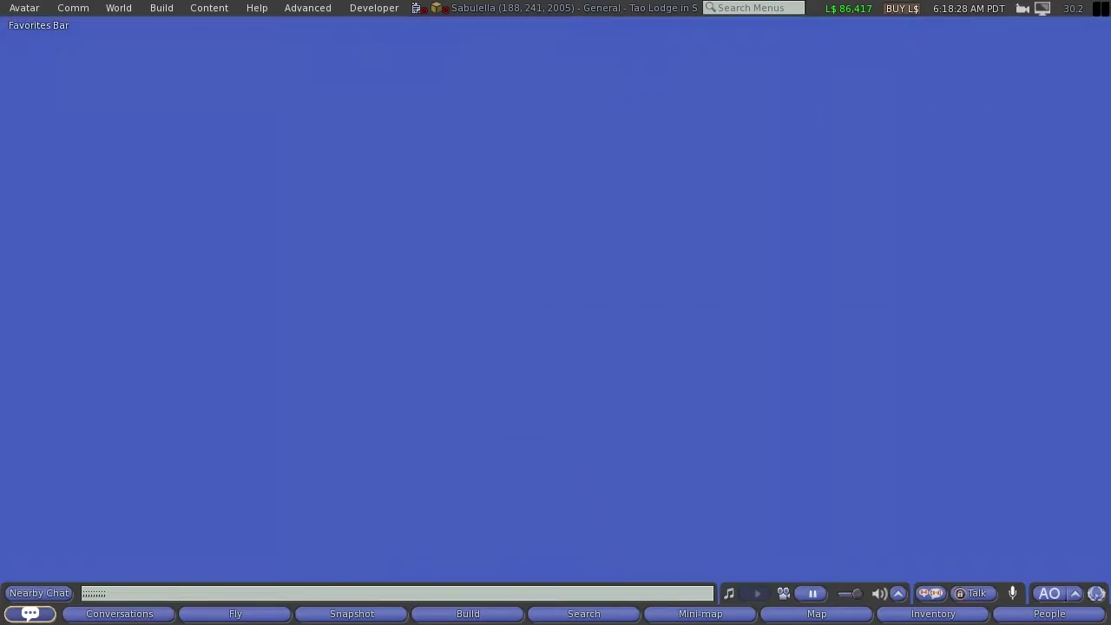
pyautogui.press('Right')
pyautogui.press('Right')
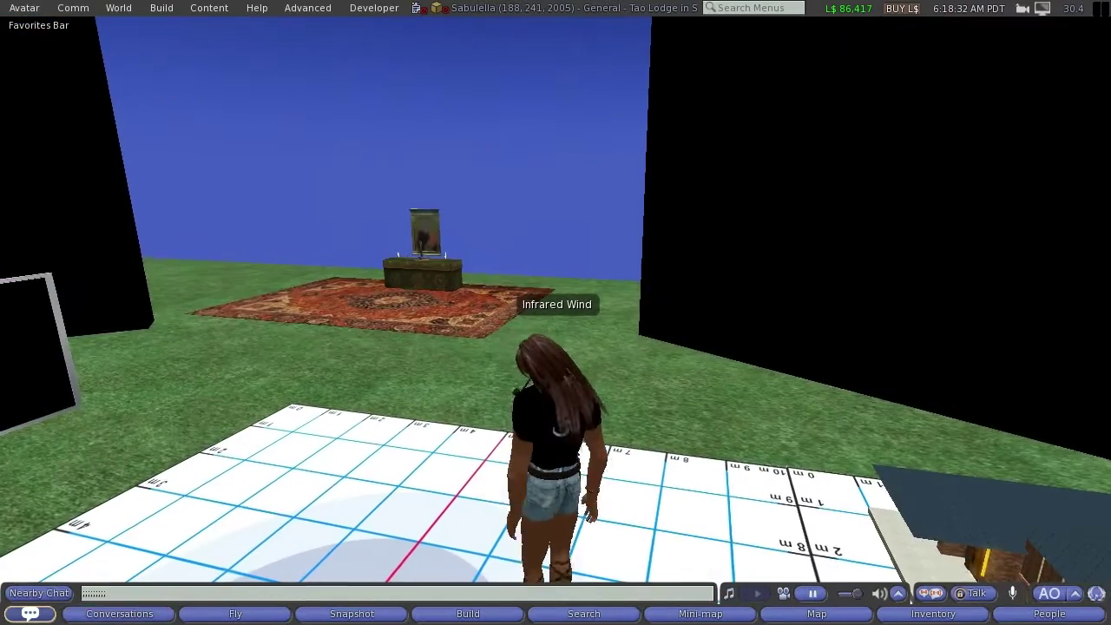
pyautogui.press('Right')
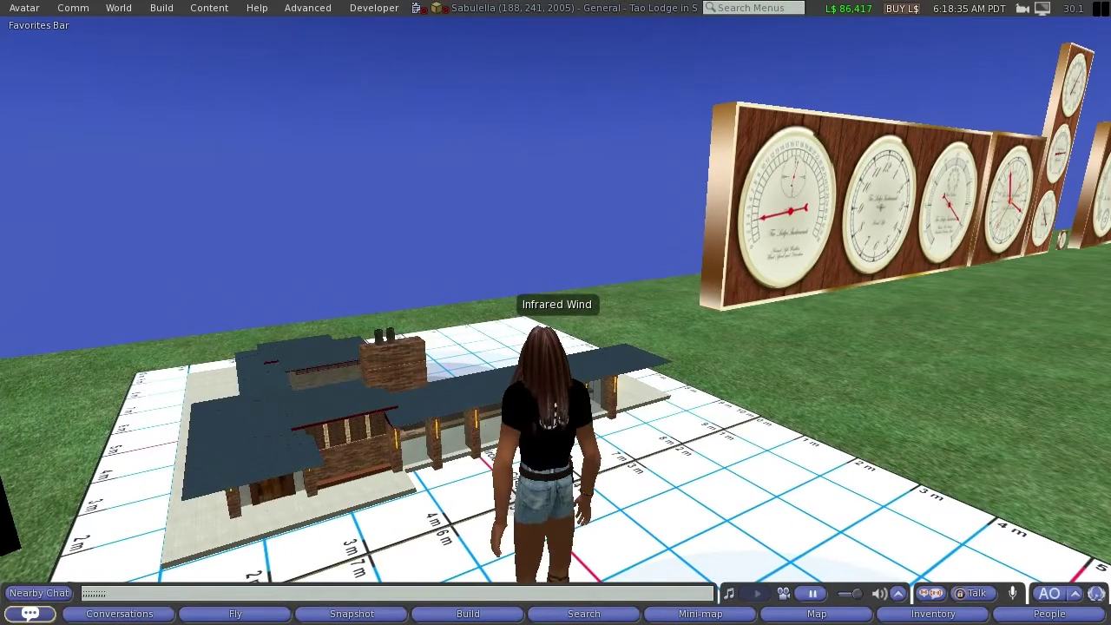
pyautogui.press('Left')
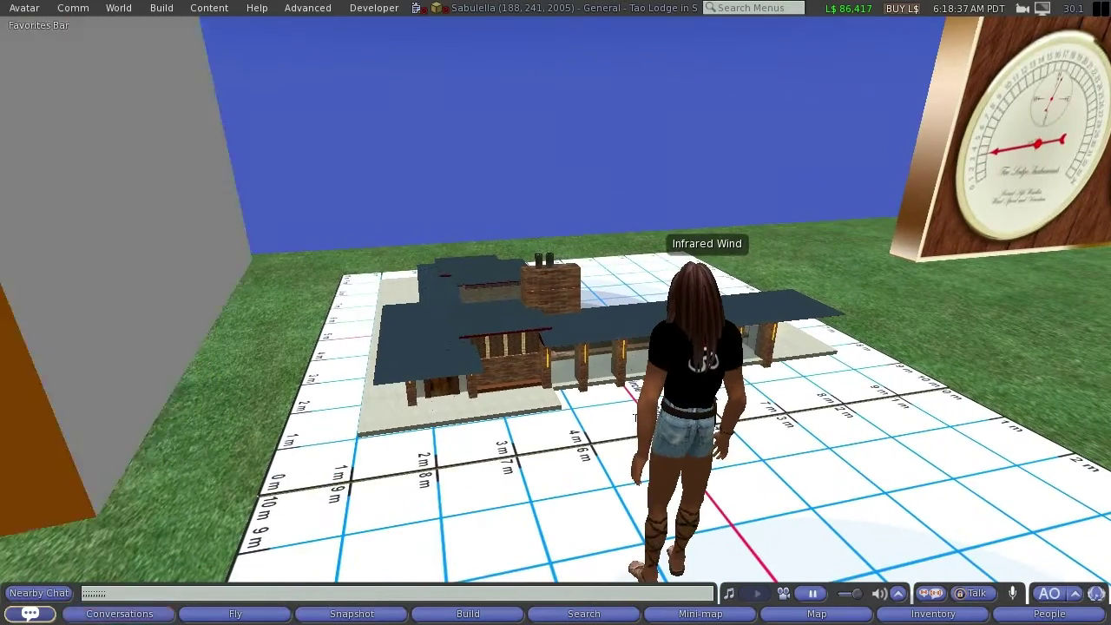
# - Hide the viewer interface and orbit the camera around the house model to face the clock walls
pyautogui.hotkey('ctrl', 'alt', 'F1')
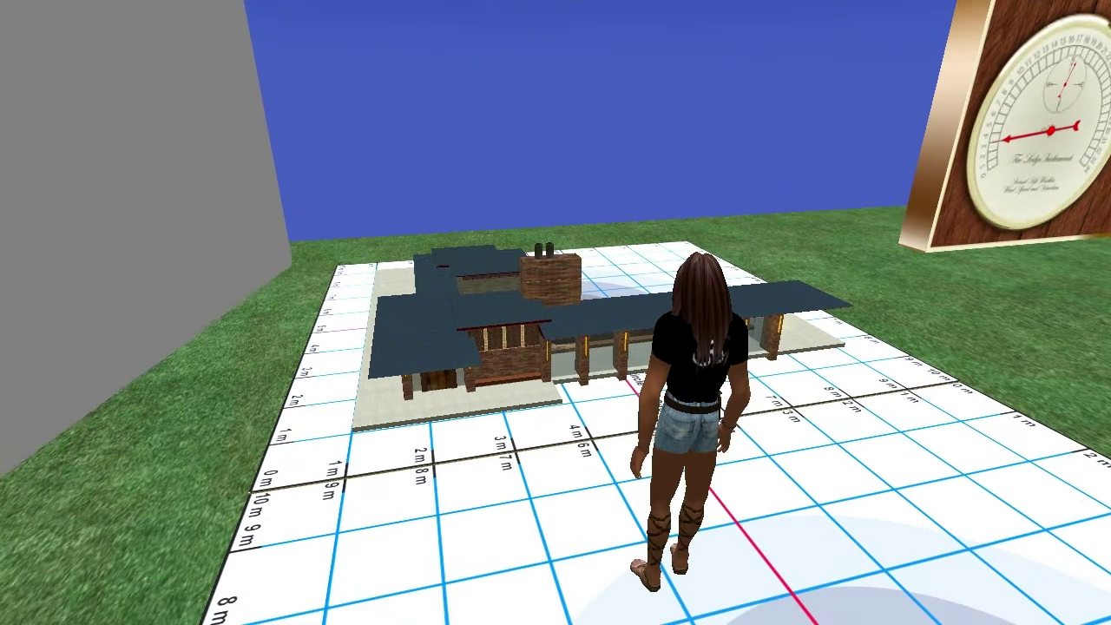
pyautogui.hotkey('alt', 'Left')
pyautogui.hotkey('alt', 'Left')
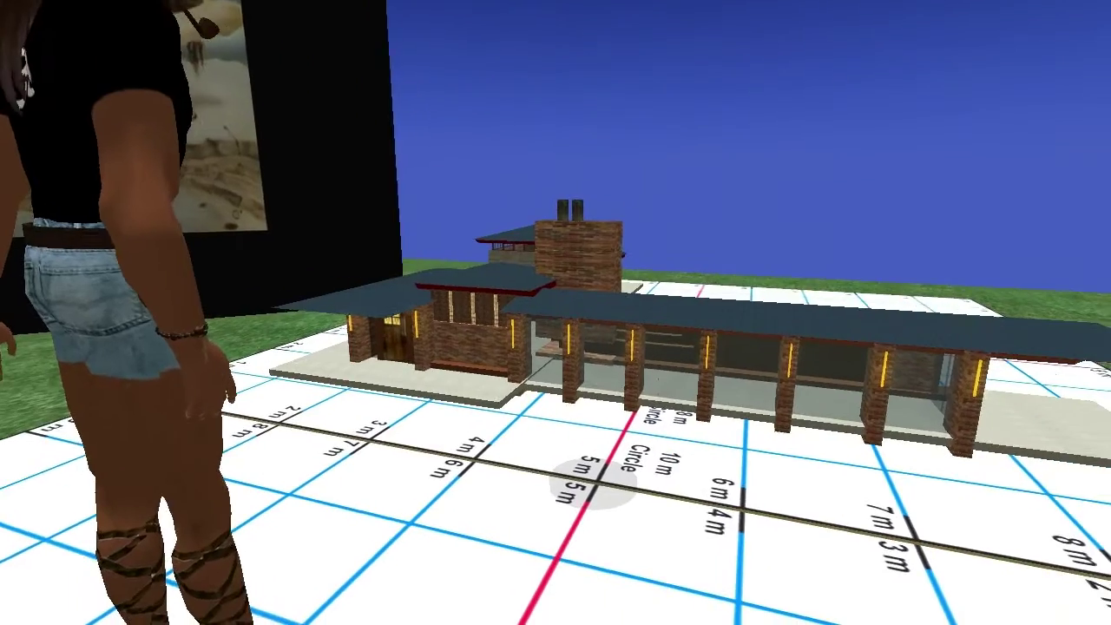
pyautogui.hotkey('alt', 'Up')
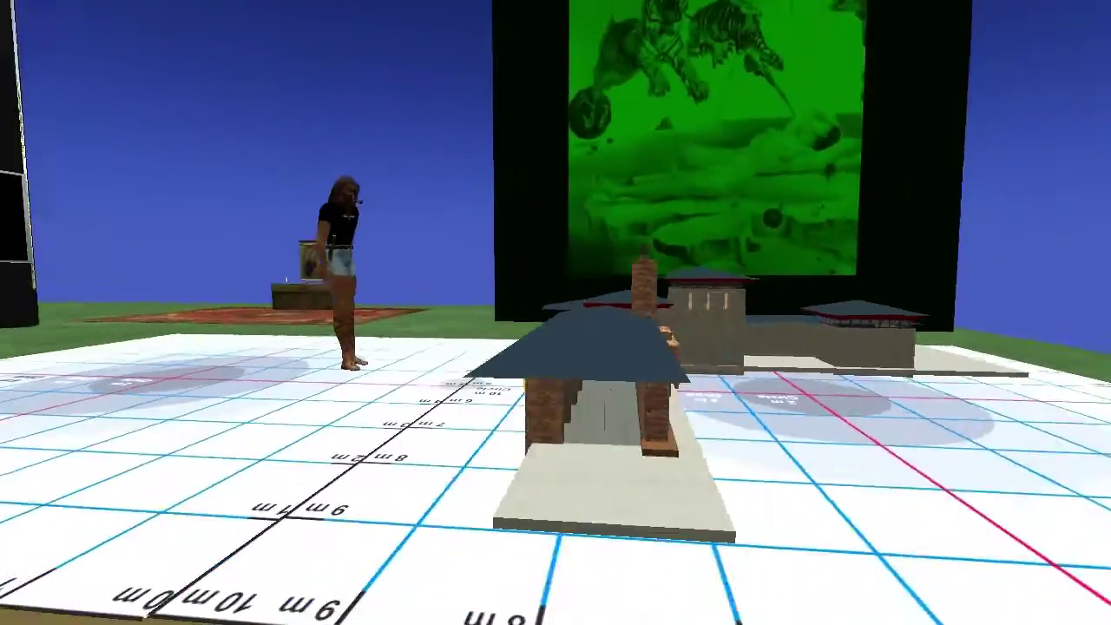
pyautogui.hotkey('alt', 'Down')
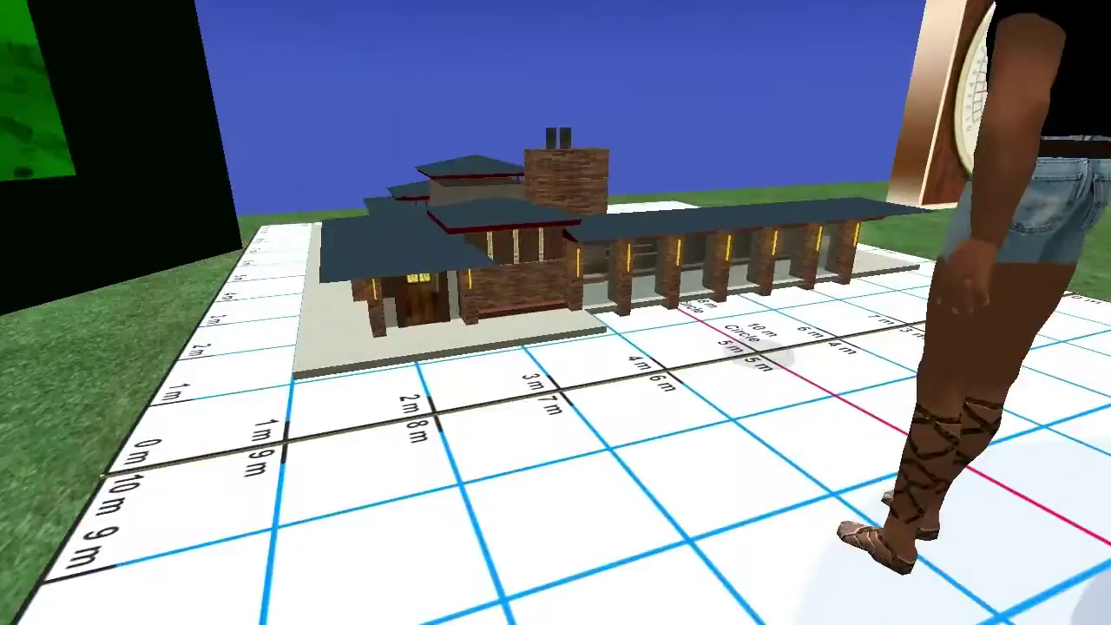
pyautogui.hotkey('alt', 'Up')
pyautogui.press('Right')
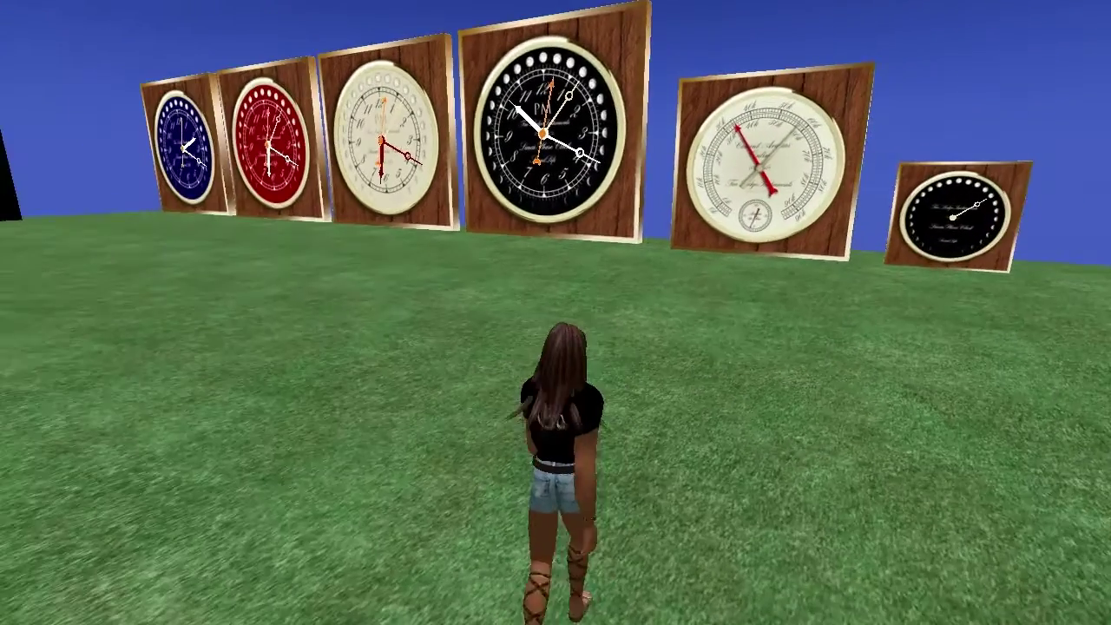
# - Walk the avatar past the clocks to the giant black media panel, then turn toward the gilt frame
pyautogui.press('Right')
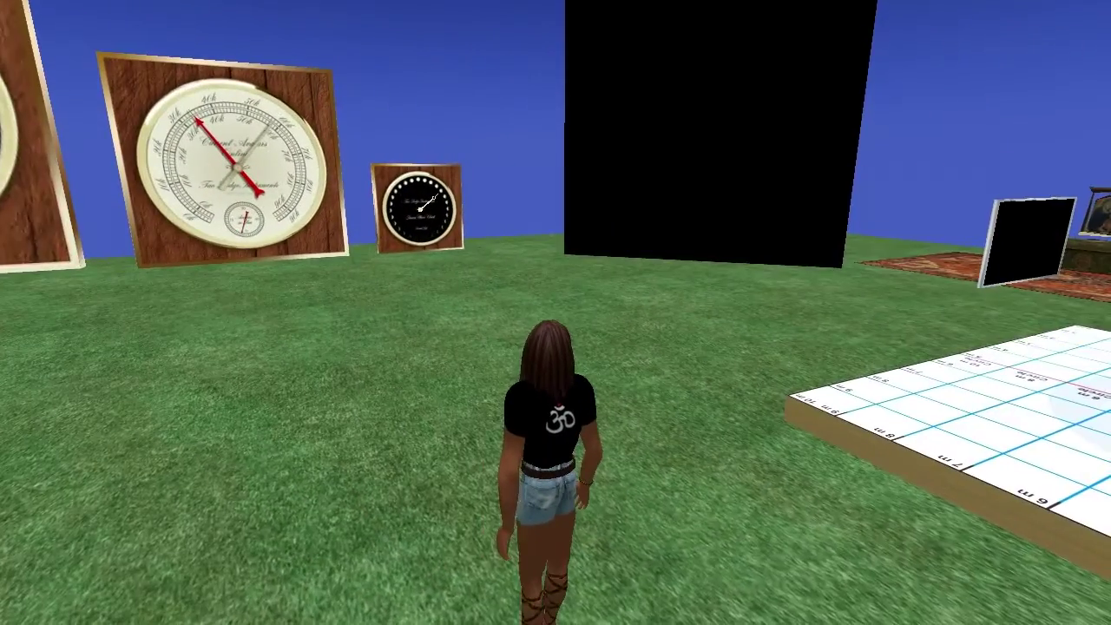
pyautogui.press('Left')
pyautogui.press('Up')
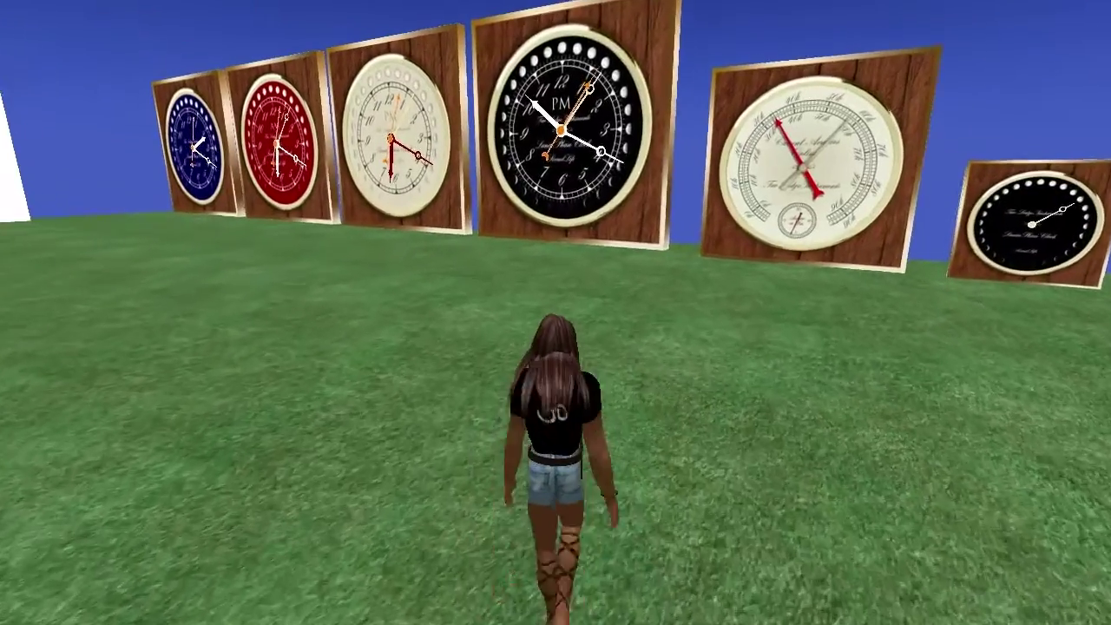
pyautogui.press('Left')
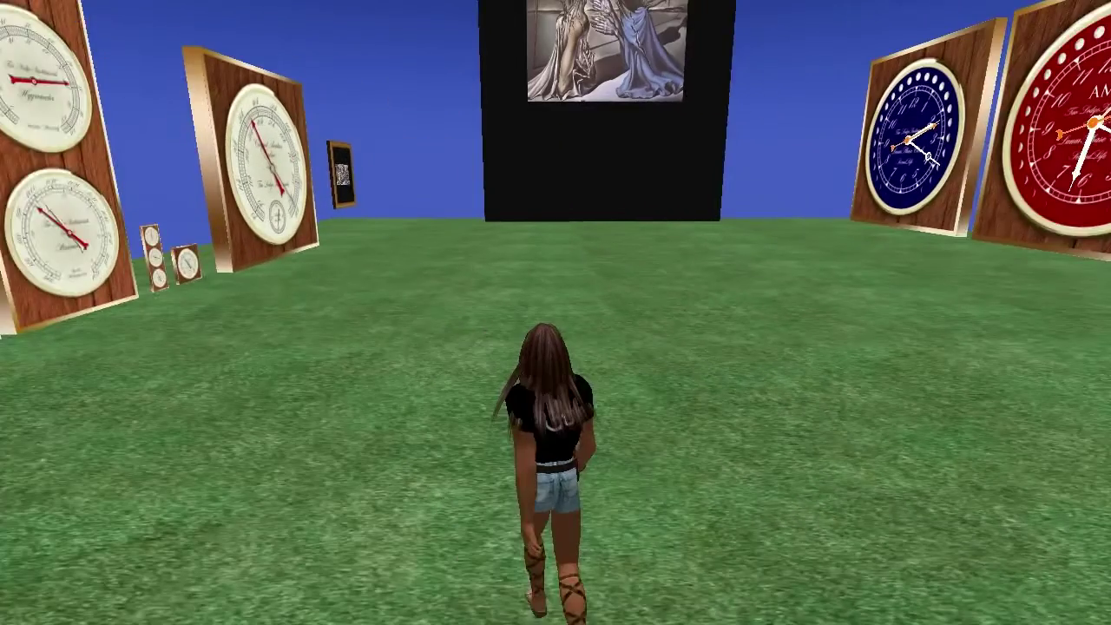
pyautogui.press('Up')
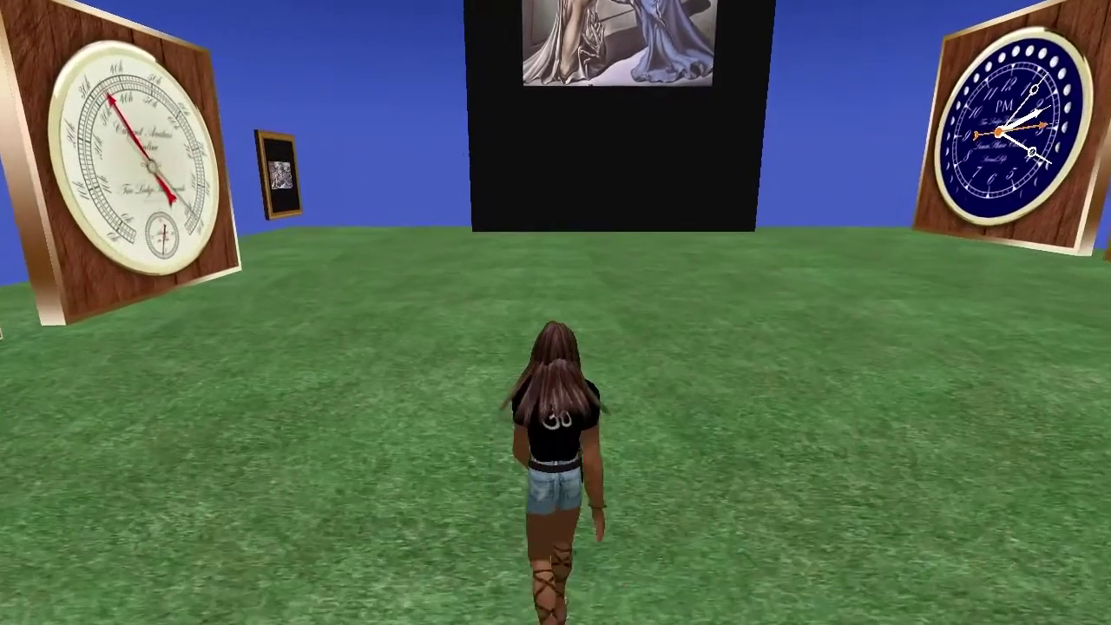
pyautogui.press('Up')
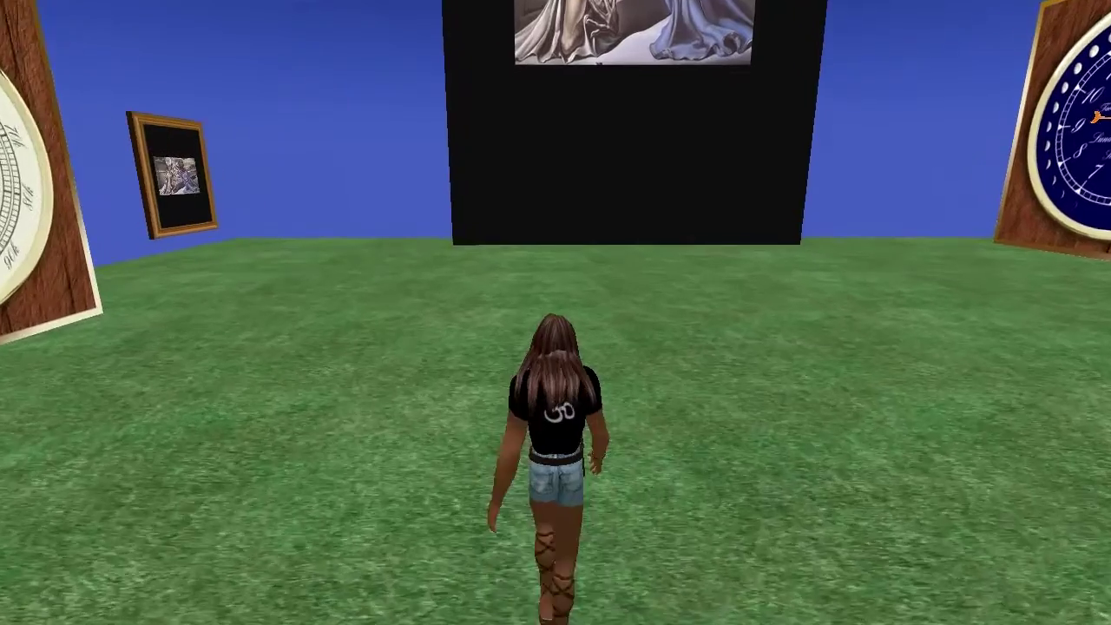
pyautogui.press('Up')
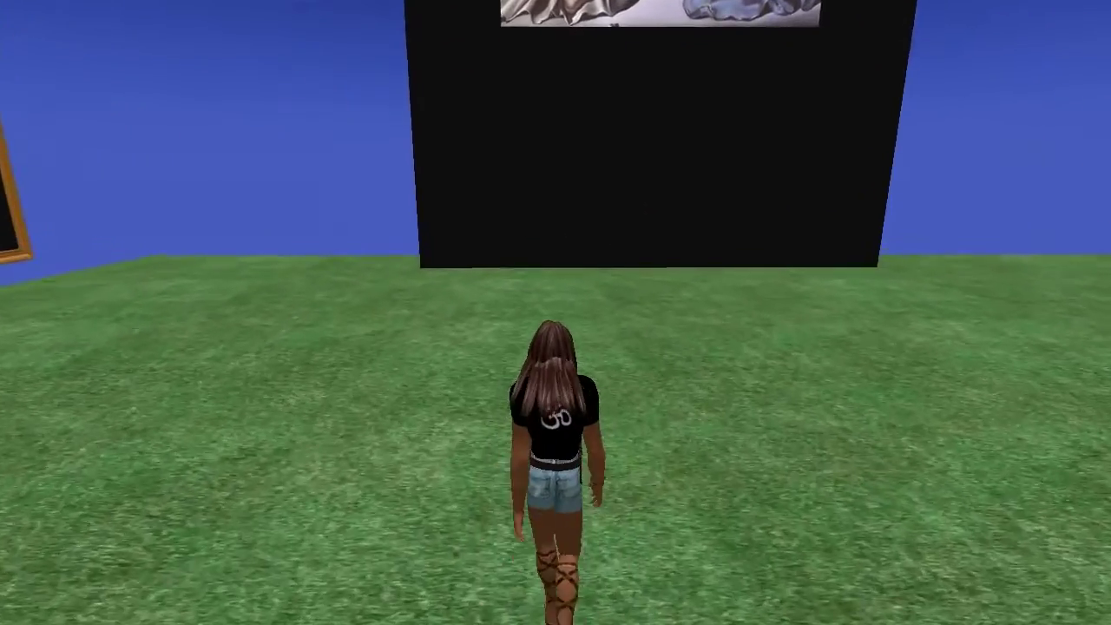
pyautogui.press('Right')
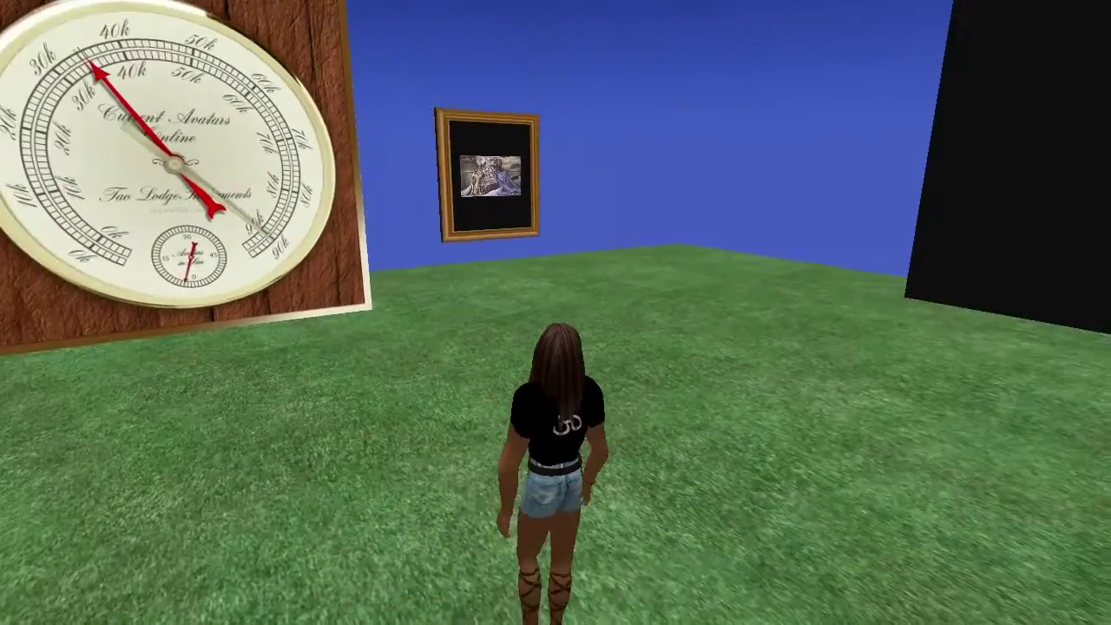
pyautogui.press('Right')
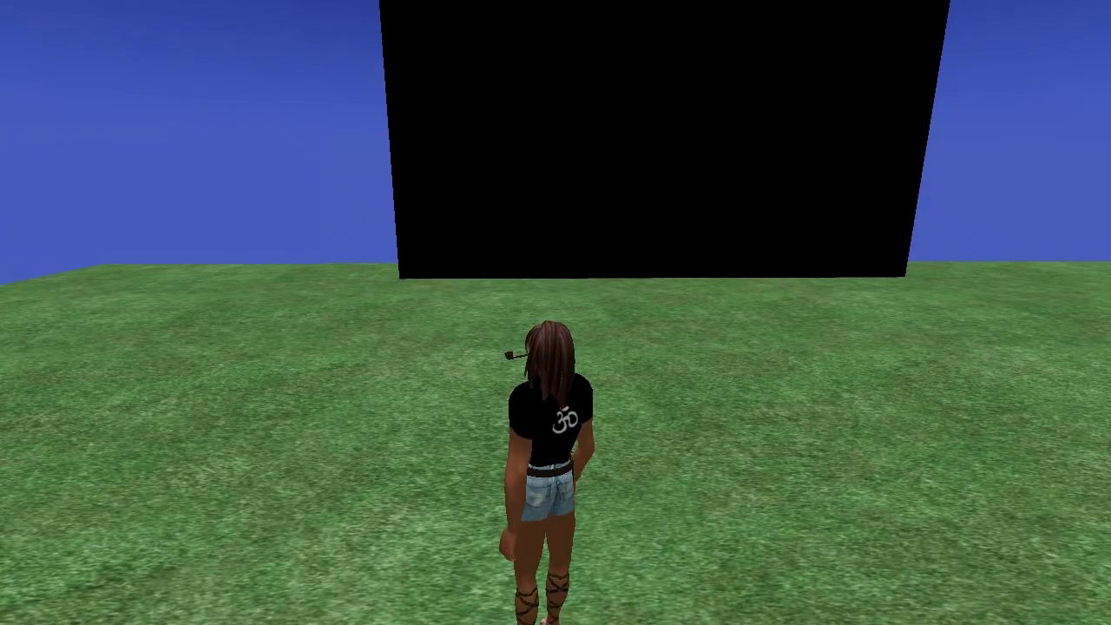
# - Turn toward the gauge and walk up to the Salvador Dali slideshow frame
pyautogui.press('Left')
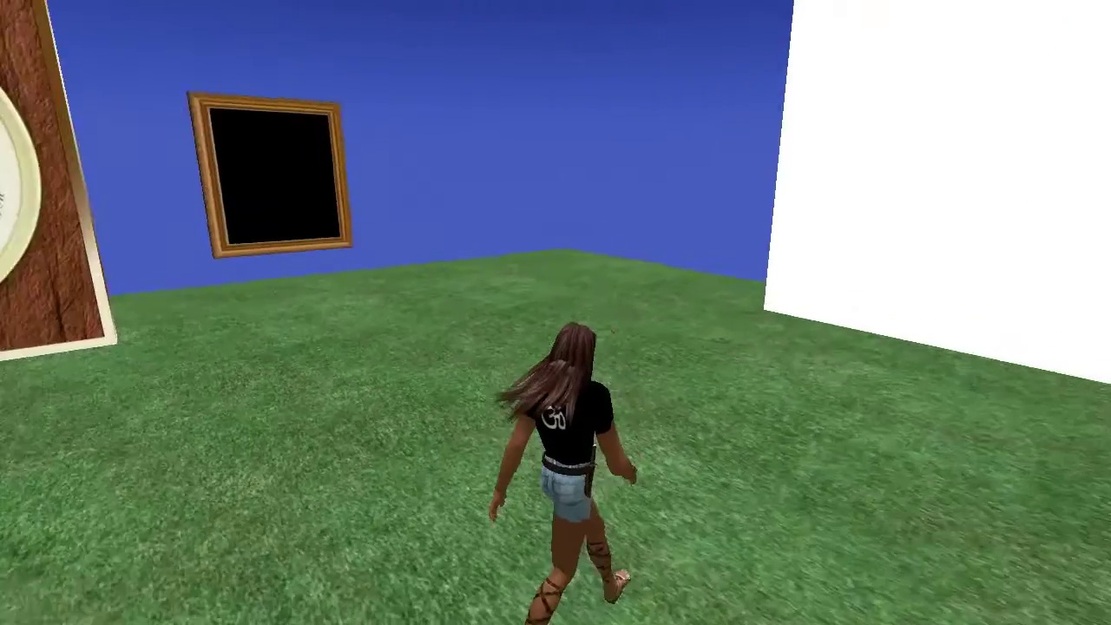
pyautogui.press('Up')
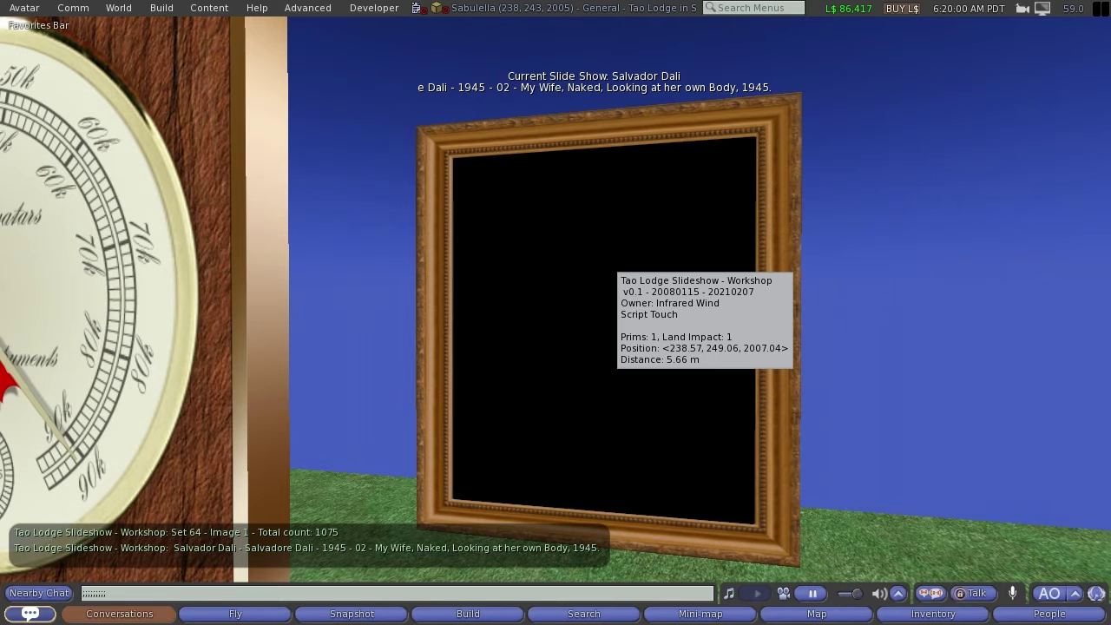
# - Edit the slideshow frame with Select Face and Edit linked enabled, showing its Content scripts
pyautogui.rightClick(545, 316)
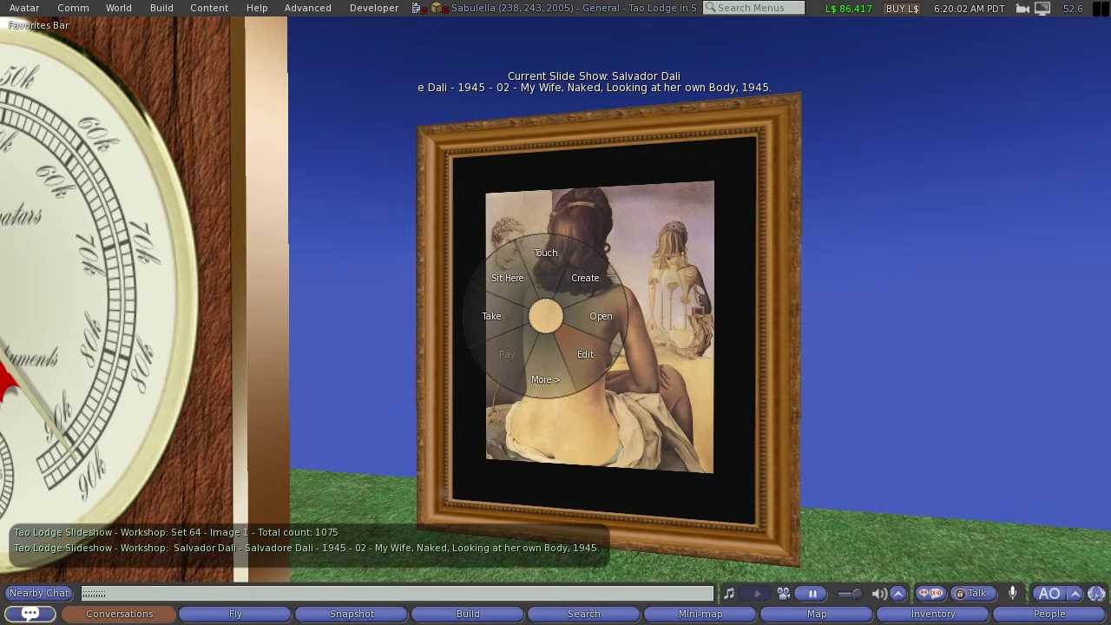
pyautogui.click(585, 354)
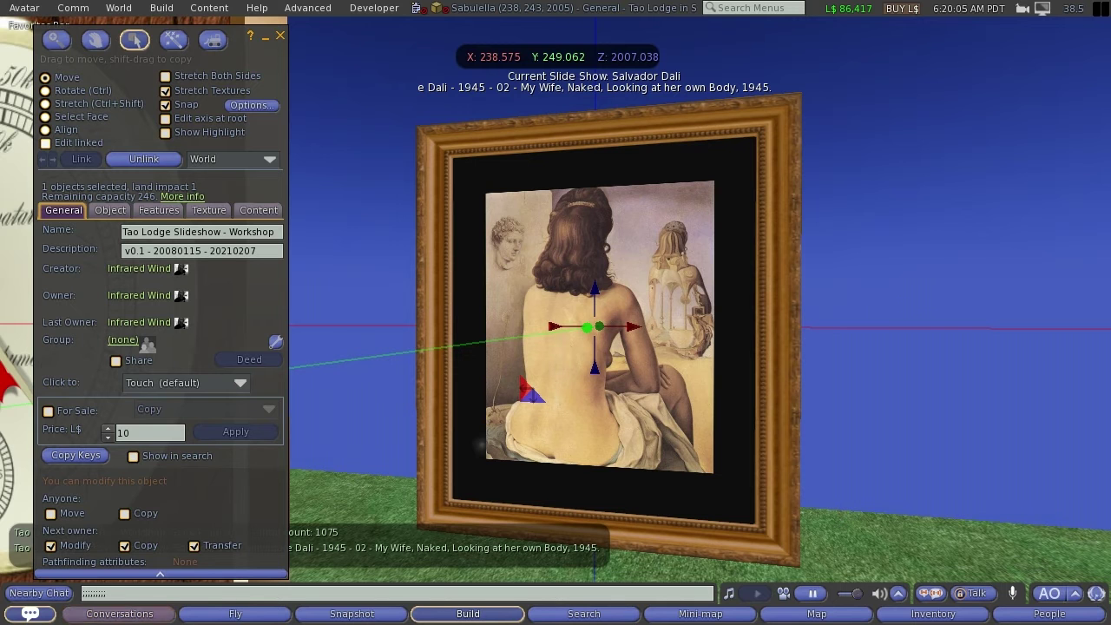
pyautogui.click(46, 116)
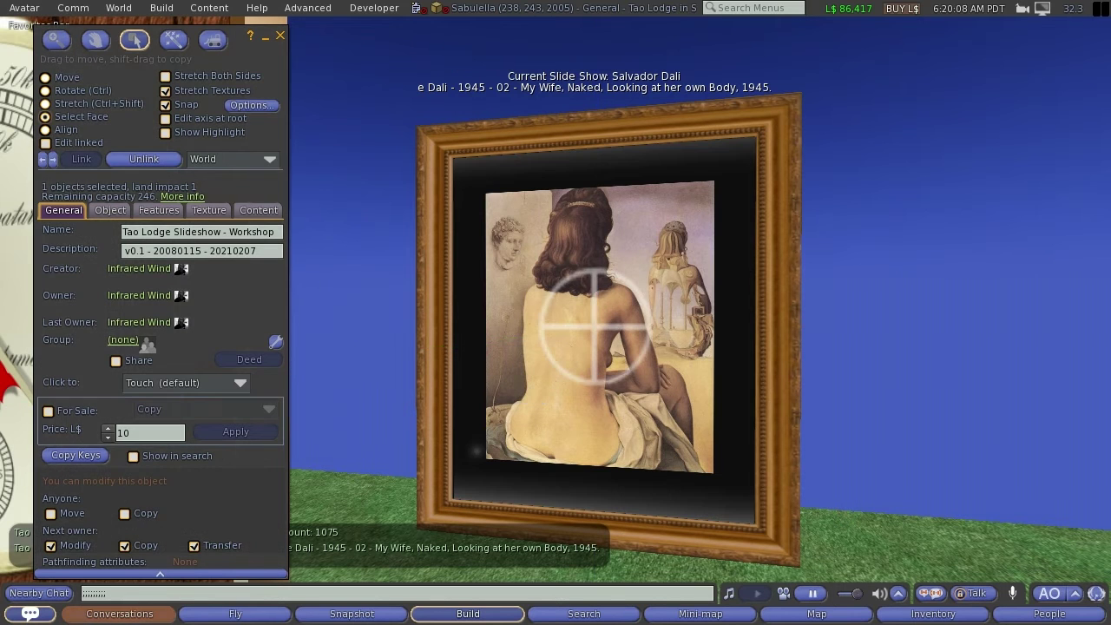
pyautogui.click(46, 143)
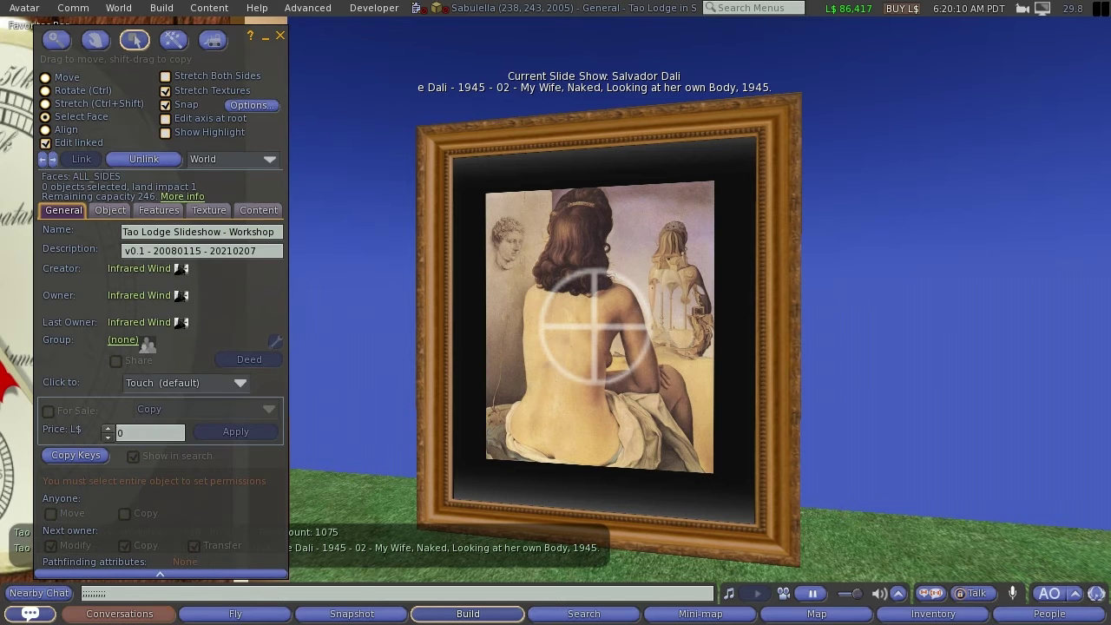
pyautogui.click(259, 210)
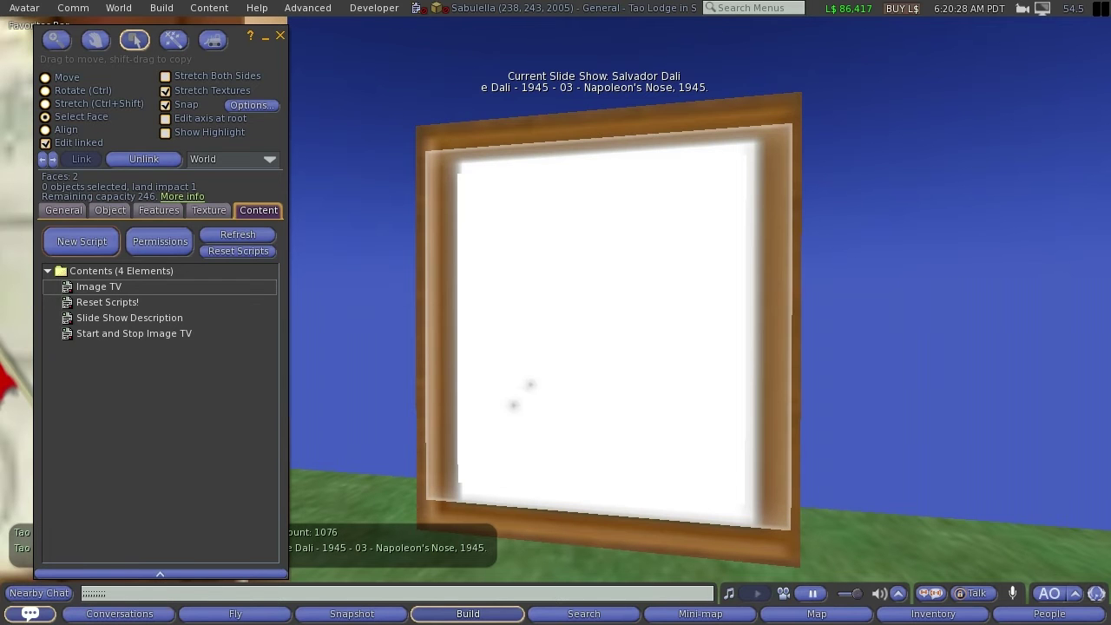
pyautogui.click(98, 286)
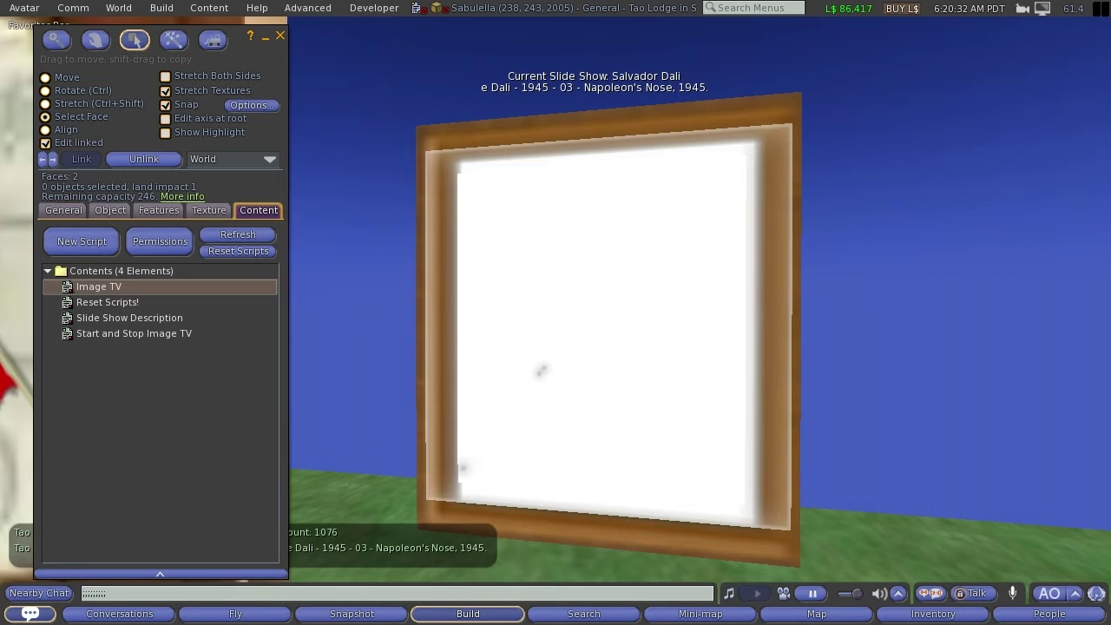
pyautogui.press('Return')
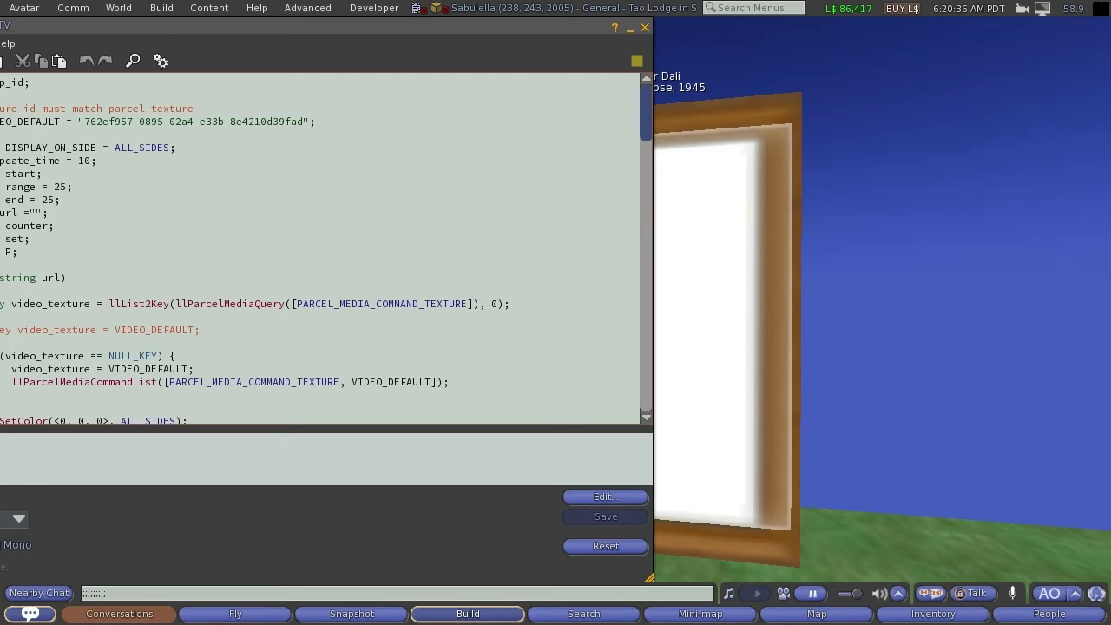
pyautogui.scroll(-1, 326, 252)
pyautogui.scroll(-2, 326, 252)
pyautogui.scroll(-2, 327, 252)
pyautogui.scroll(-1, 326, 252)
pyautogui.scroll(-2, 326, 252)
pyautogui.scroll(-2, 326, 252)
pyautogui.scroll(-2, 326, 252)
pyautogui.scroll(-2, 326, 252)
pyautogui.scroll(-4, 326, 252)
pyautogui.scroll(-2, 326, 252)
pyautogui.scroll(-2, 326, 251)
pyautogui.scroll(-1, 326, 252)
pyautogui.scroll(-2, 327, 251)
pyautogui.scroll(-2, 326, 252)
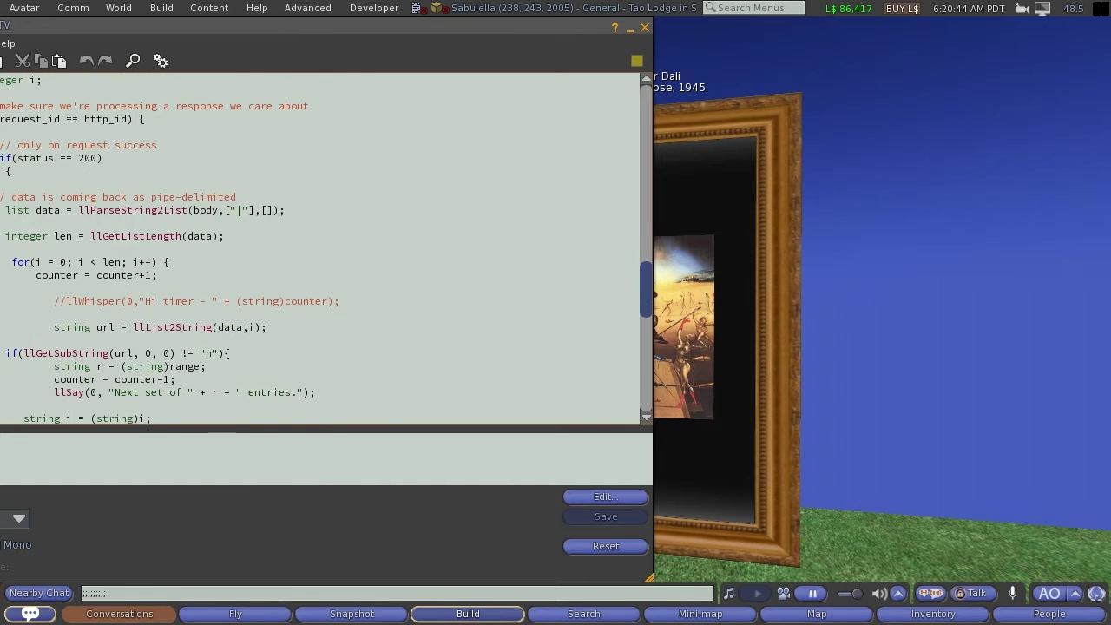
pyautogui.scroll(-5, 326, 251)
pyautogui.scroll(-5, 326, 251)
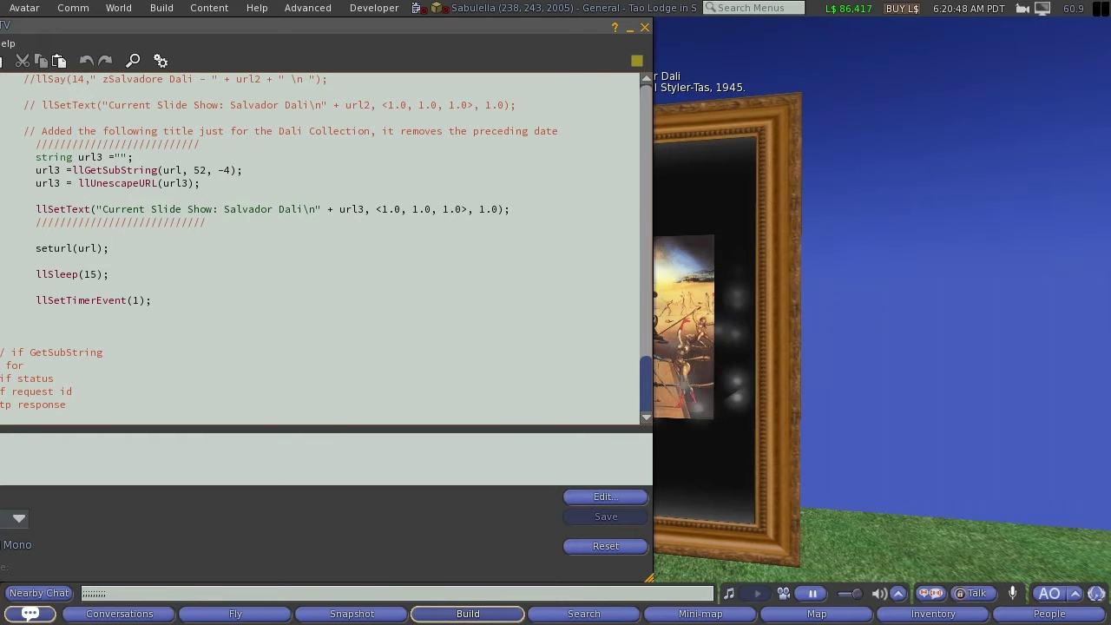
pyautogui.hotkey('ctrl', 'w')
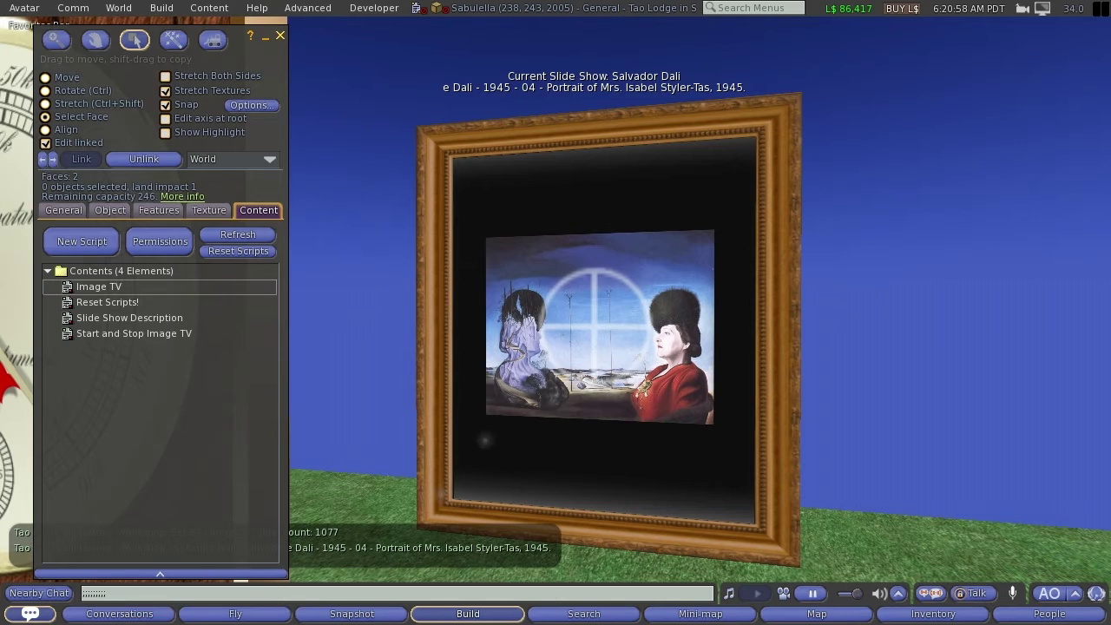
# - Close the Build floater, zoom in on the Melancholy painting, then pull back to the whole frame
pyautogui.hotkey('ctrl', 'w')
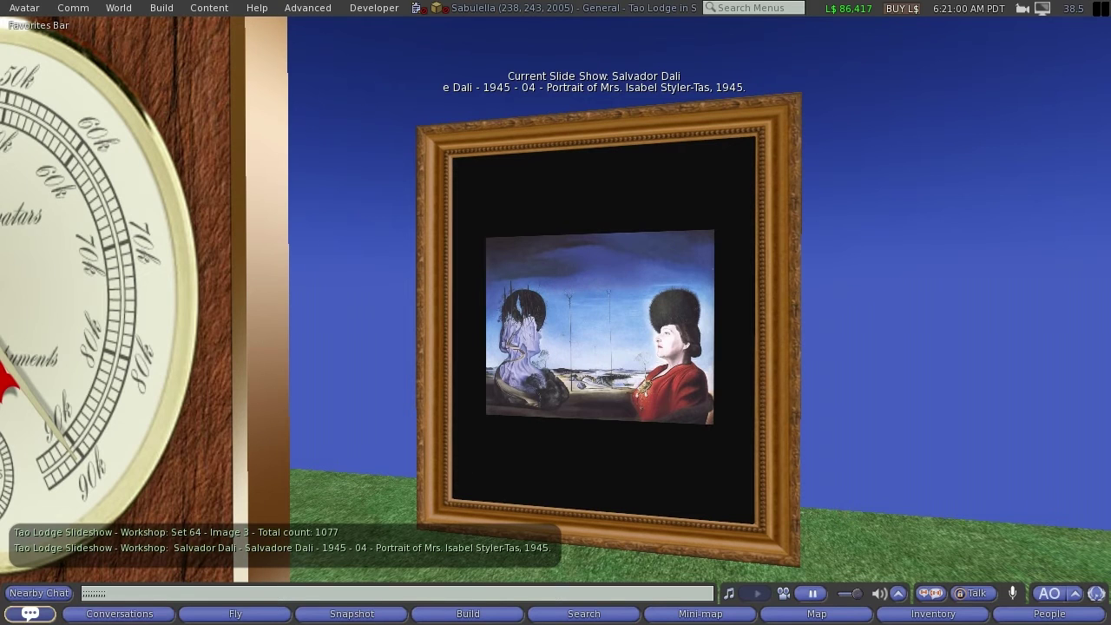
pyautogui.press('Escape')
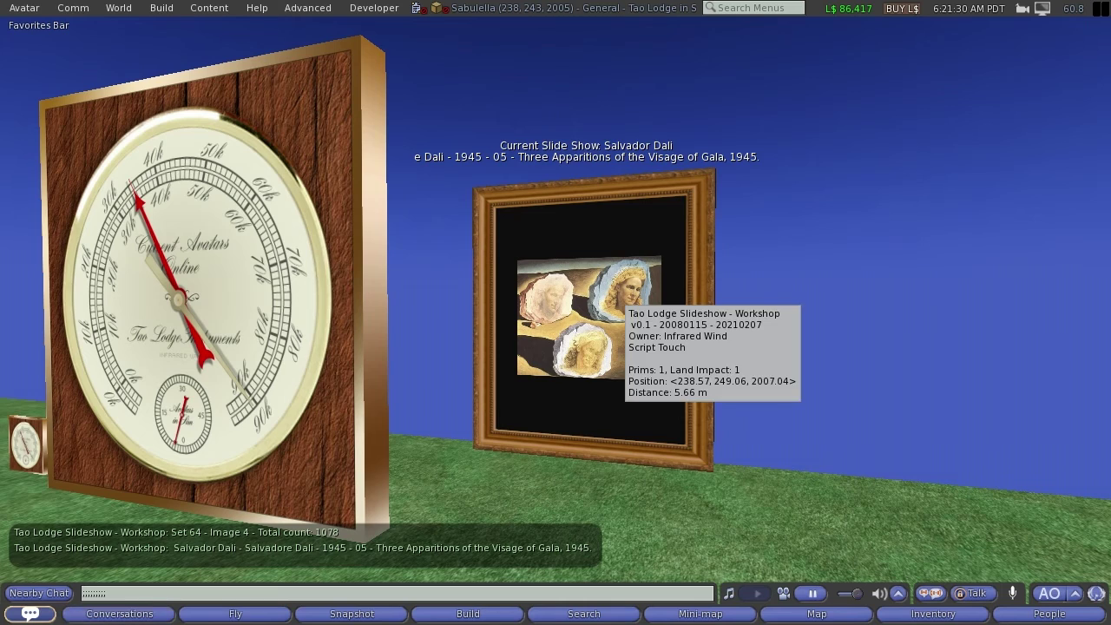
pyautogui.keyDown('alt'); pyautogui.click(618, 297); pyautogui.keyUp('alt')
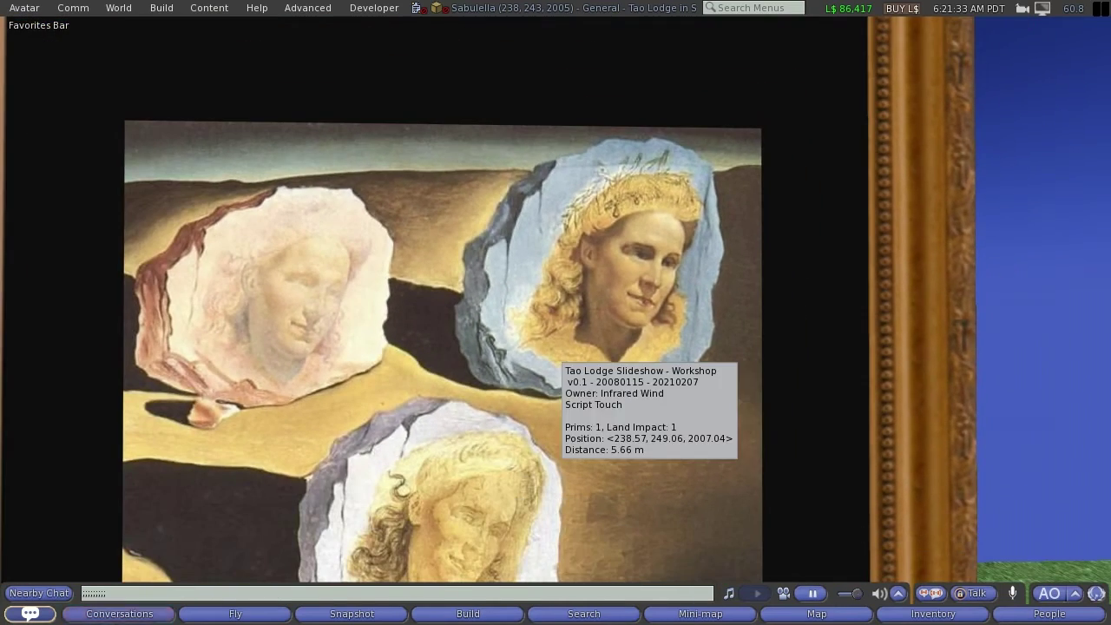
pyautogui.press('Escape')
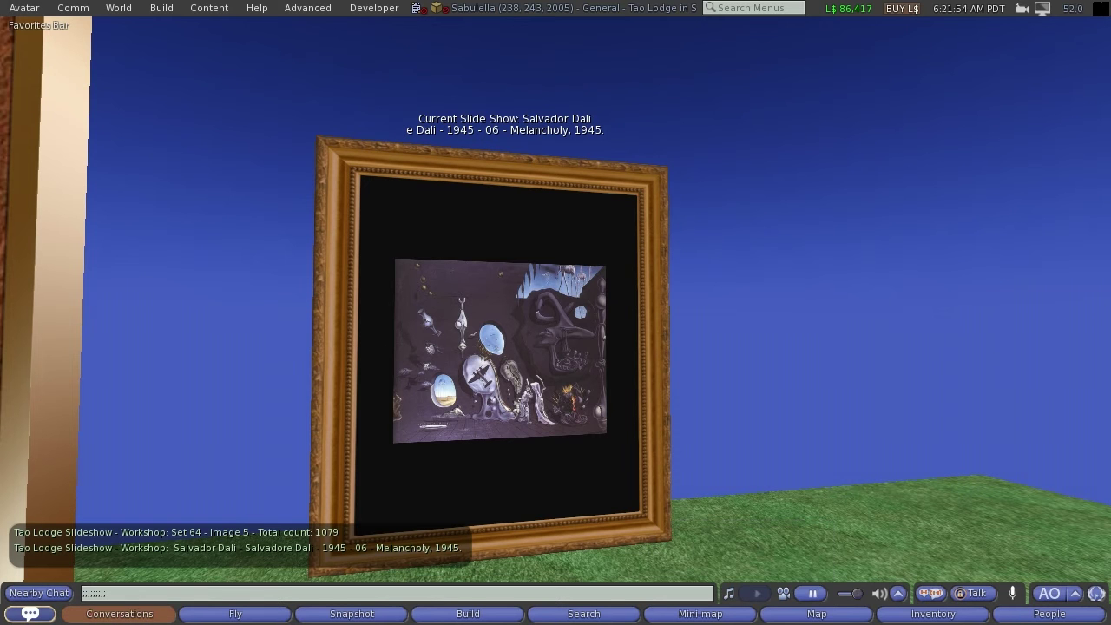
pyautogui.press('Escape')
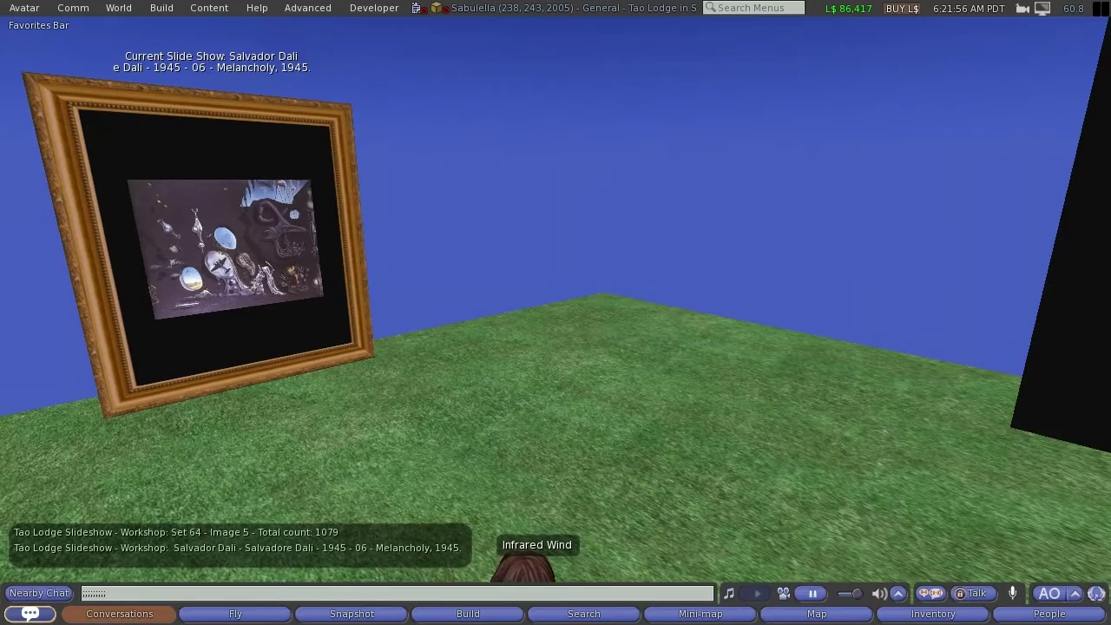
pyautogui.press('Right')
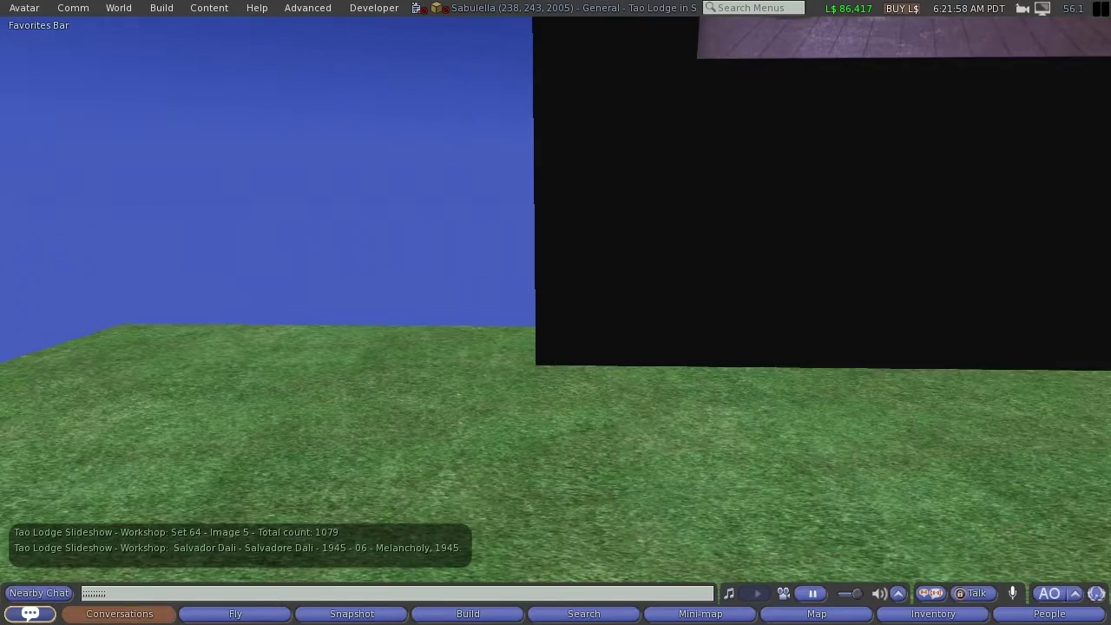
pyautogui.press('Left')
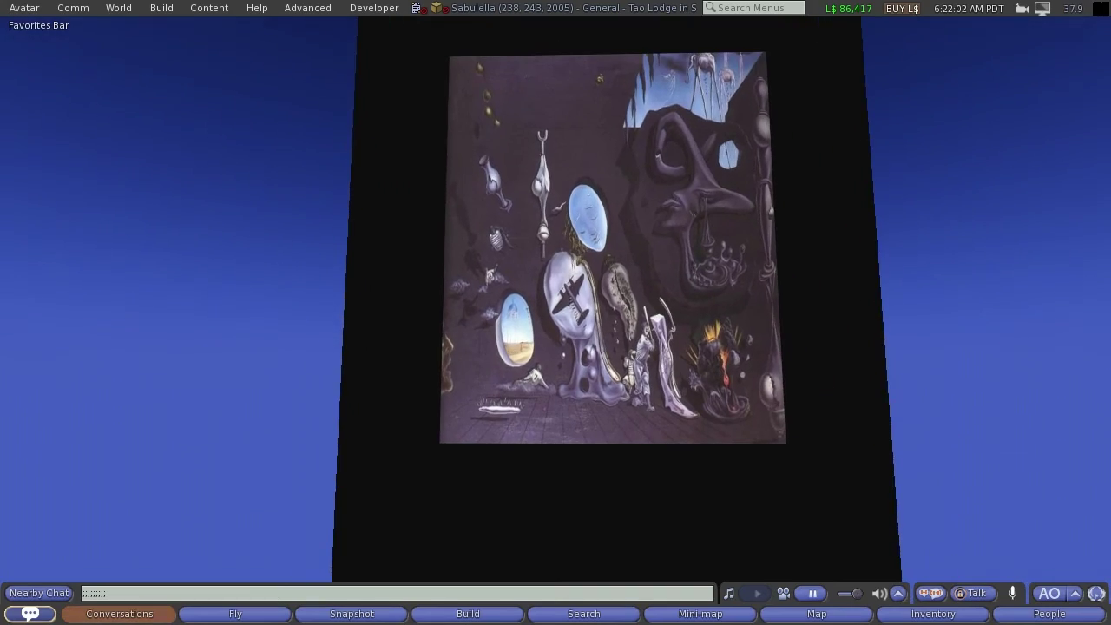
pyautogui.press('Right')
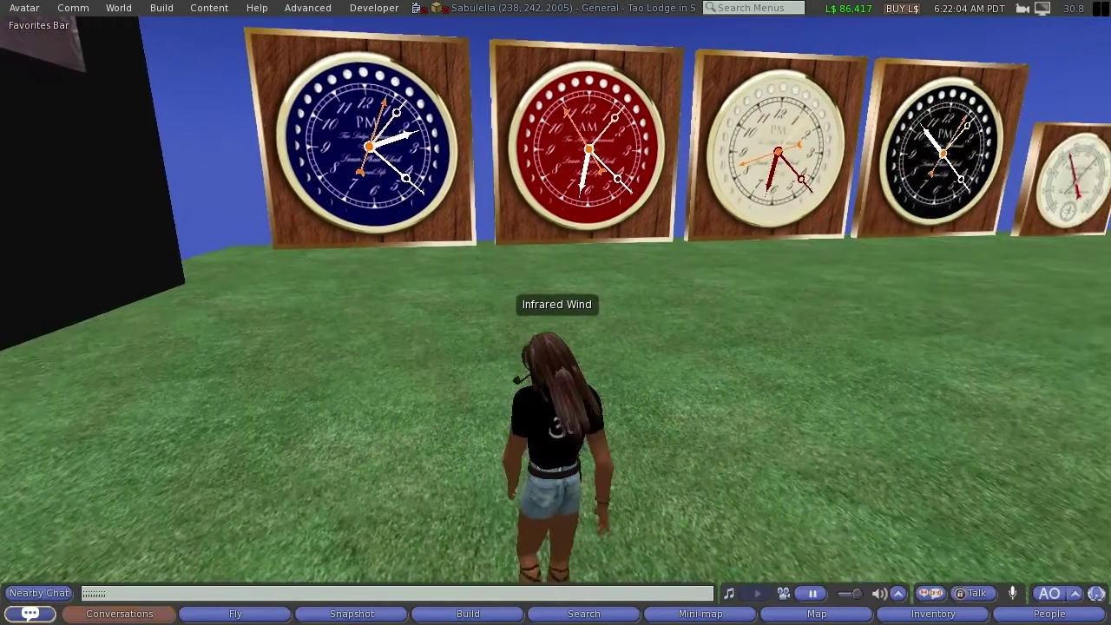
pyautogui.press('Up')
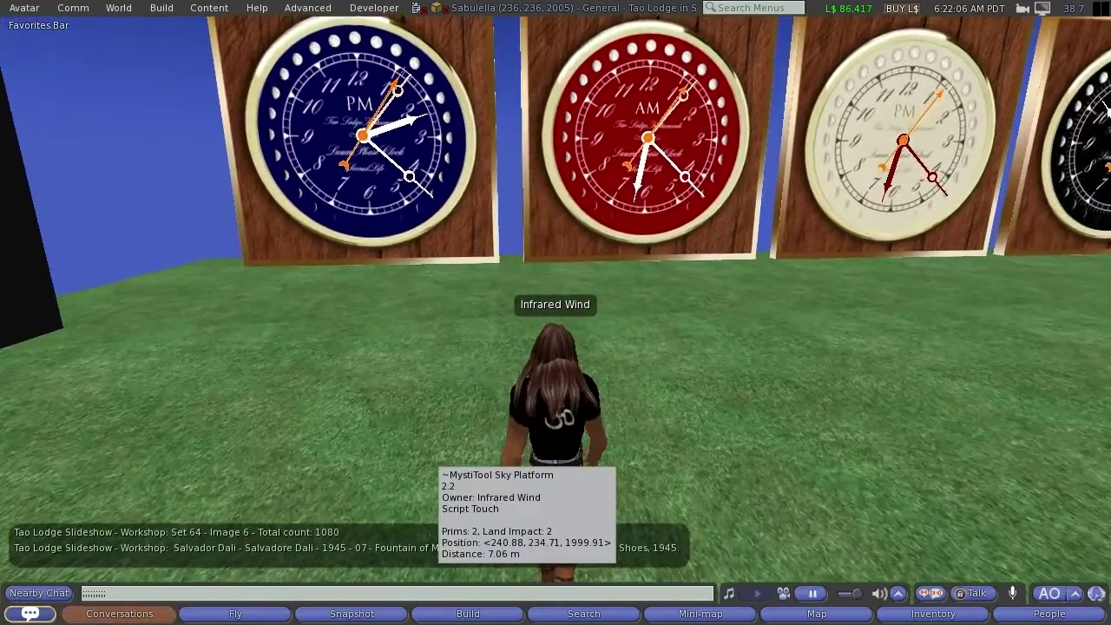
pyautogui.press('Left')
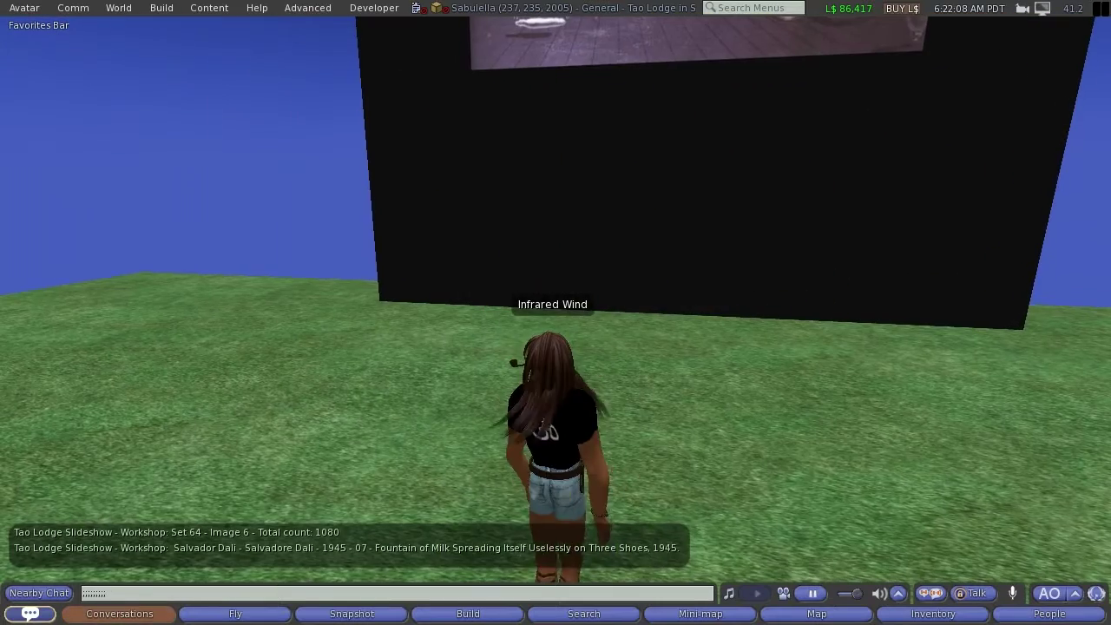
pyautogui.scroll(5, 555, 313)
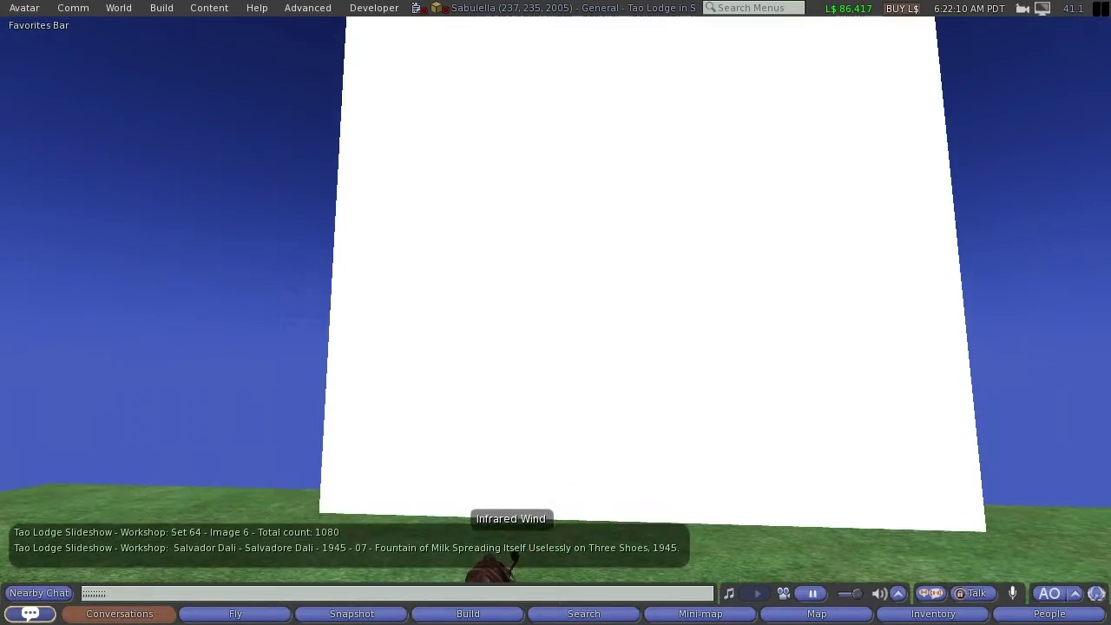
pyautogui.press('Right')
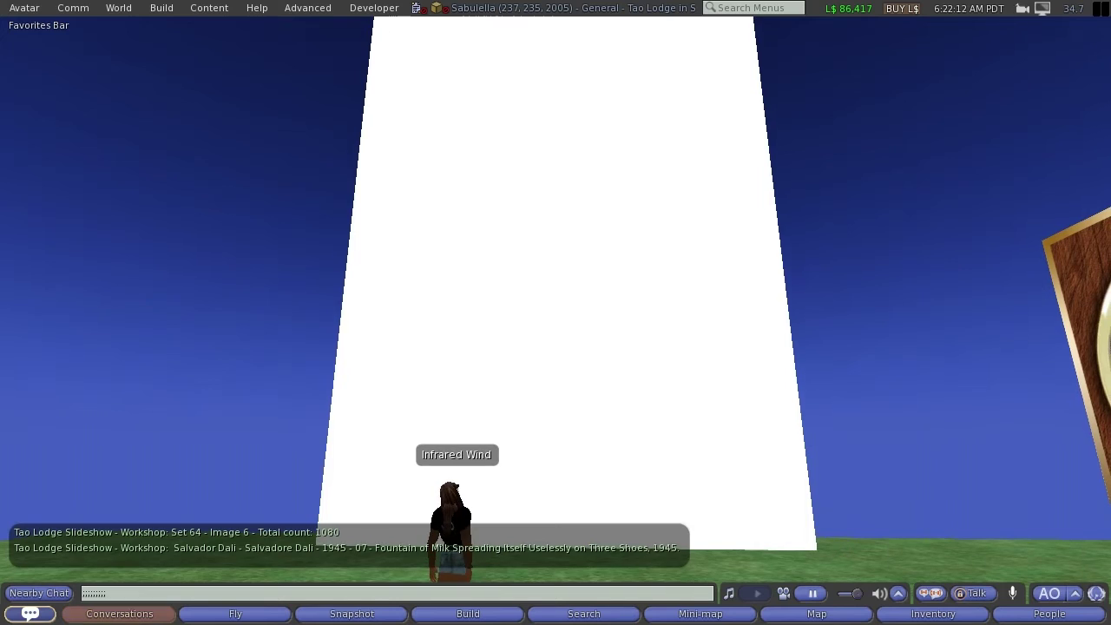
pyautogui.scroll(-5, 556, 312)
pyautogui.scroll(-3, 556, 313)
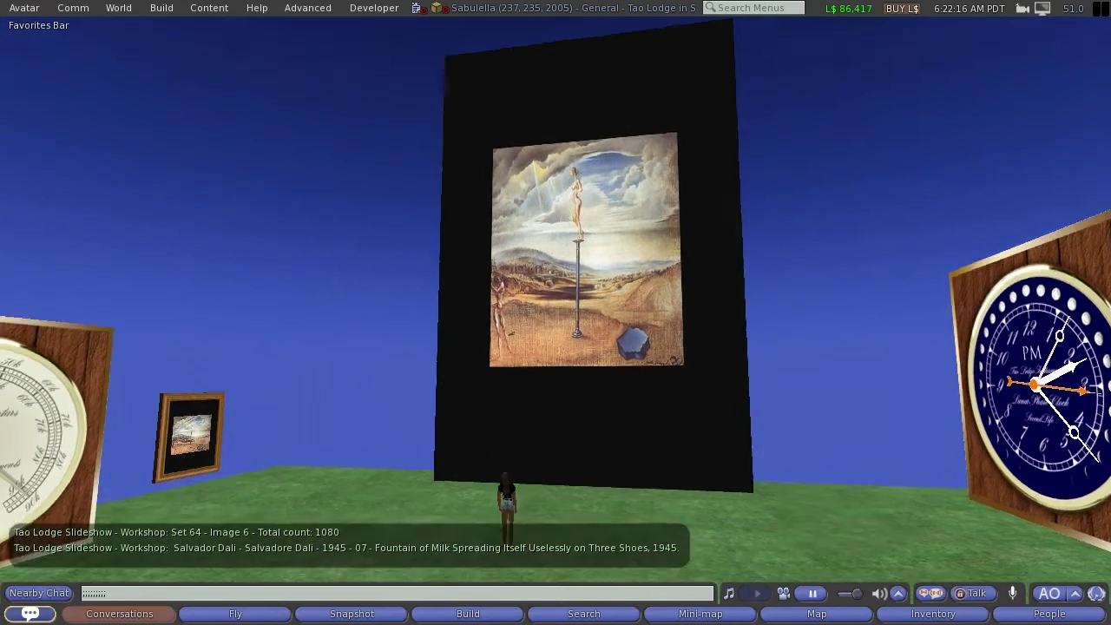
pyautogui.scroll(2, 555, 312)
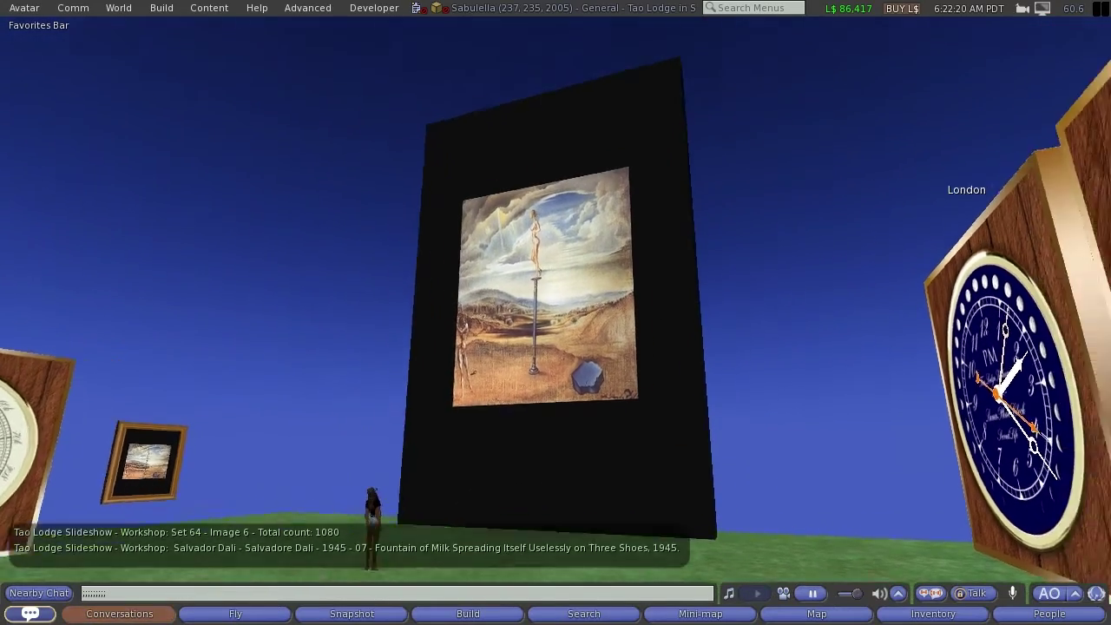
pyautogui.scroll(5, 555, 313)
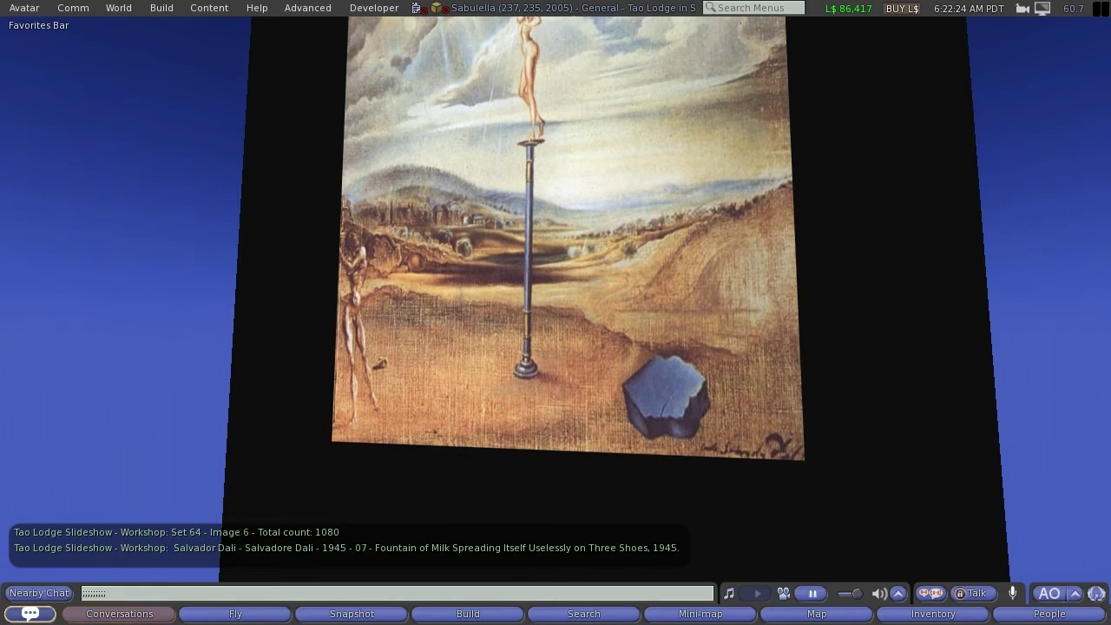
pyautogui.press('Left')
pyautogui.press('Left')
pyautogui.press('Left')
pyautogui.press('Left')
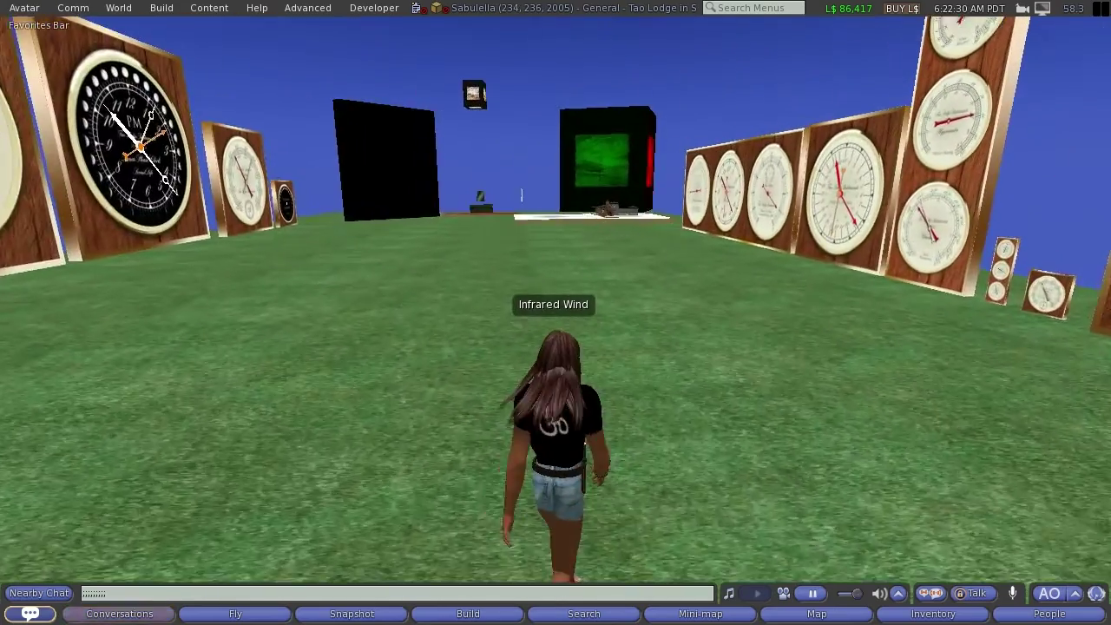
# - Walk the avatar across the platform past the clock wall to the picture-panel cubes
pyautogui.press('Up')
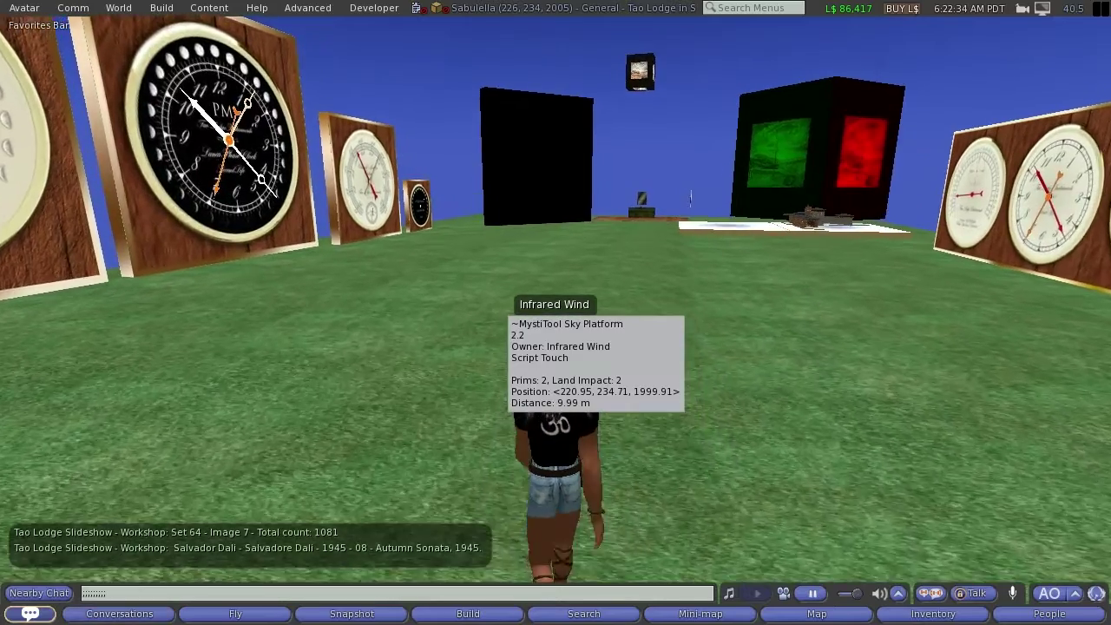
pyautogui.press('Right')
pyautogui.press('Up')
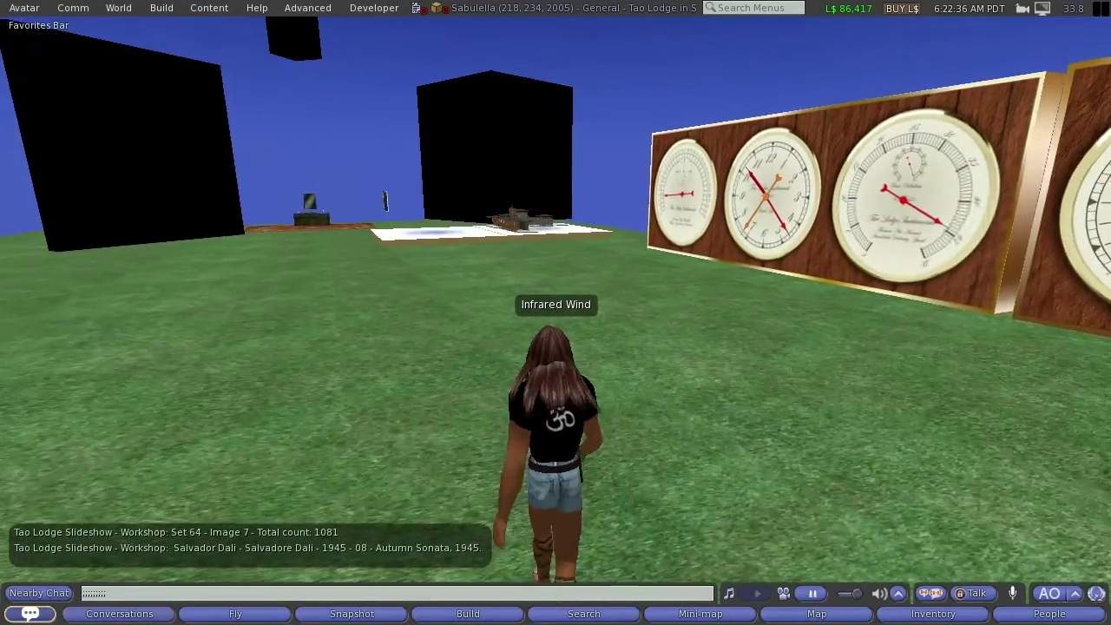
pyautogui.press('Up')
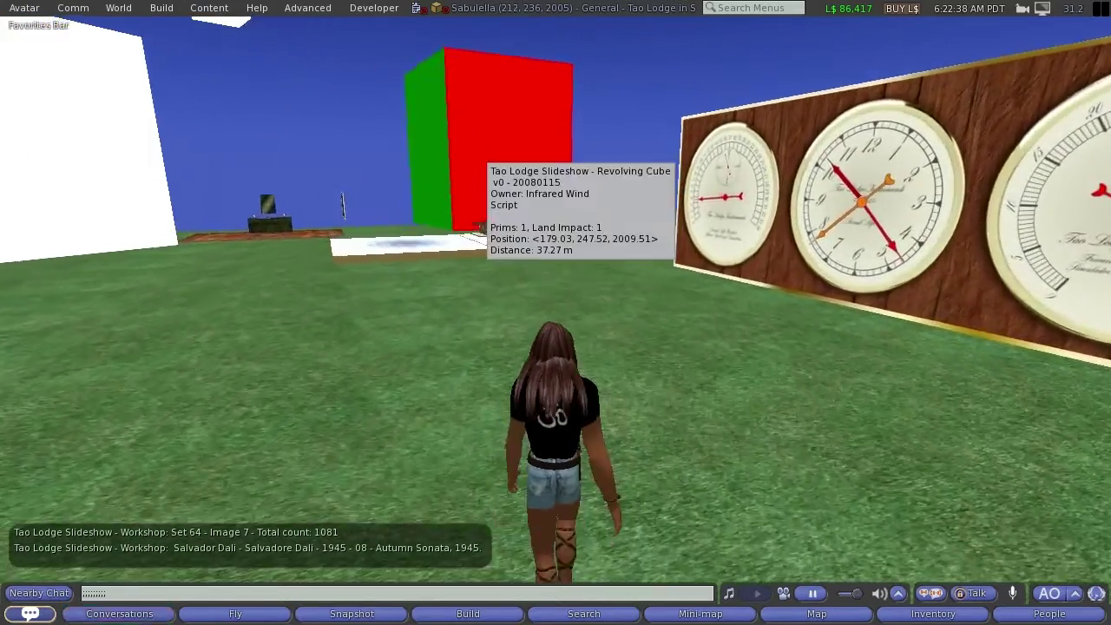
pyautogui.press('Left')
pyautogui.press('Up')
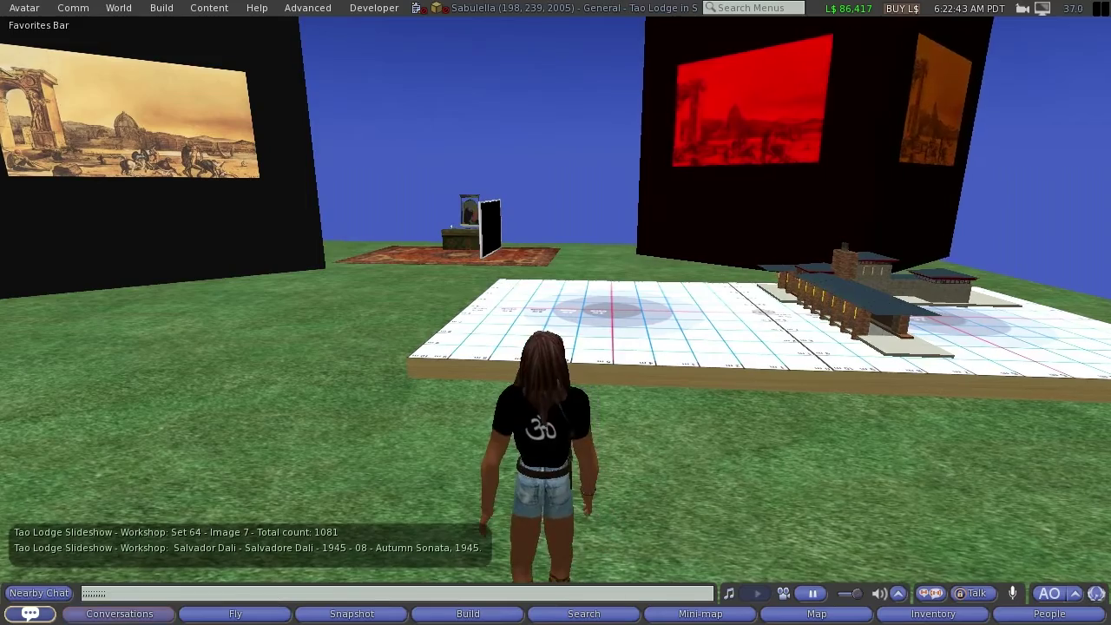
# - Focus on the cube's sepia Dali picture and orbit to the second slideshow cube
pyautogui.keyDown('alt'); pyautogui.click(759, 130); pyautogui.keyUp('alt')
pyautogui.hotkey('ctrl', 'alt', 'Left')
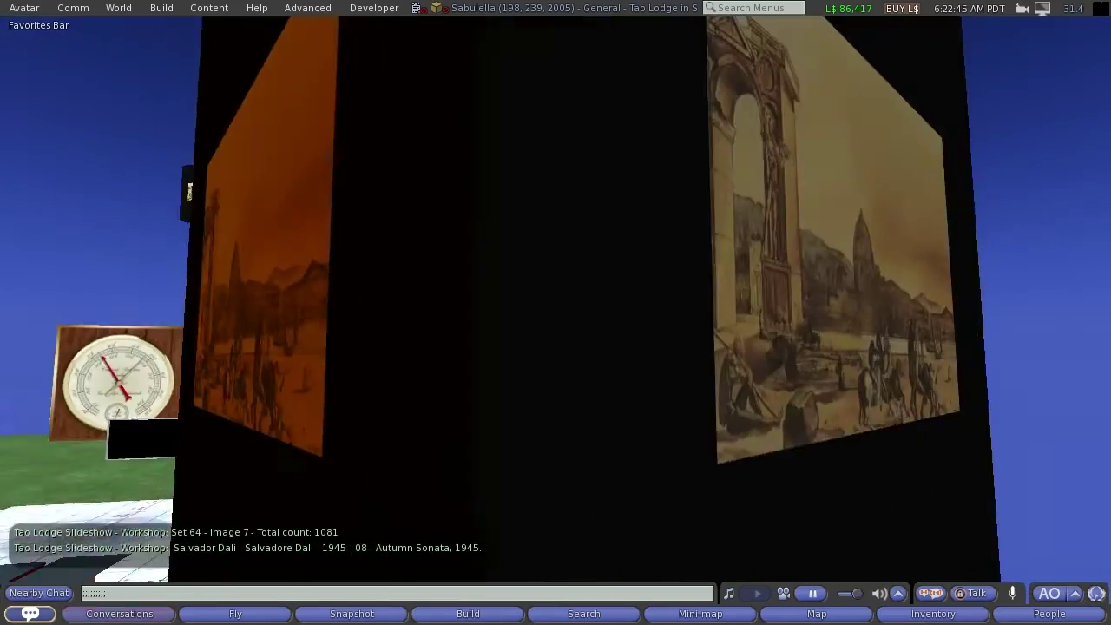
pyautogui.hotkey('ctrl', 'alt', 'Left')
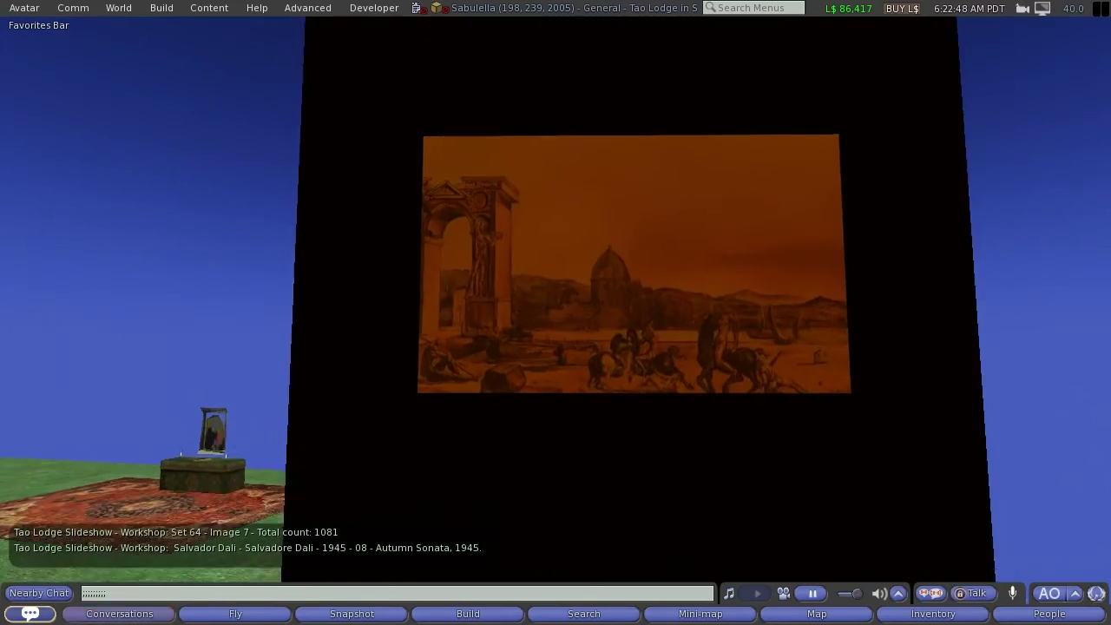
pyautogui.press('Escape')
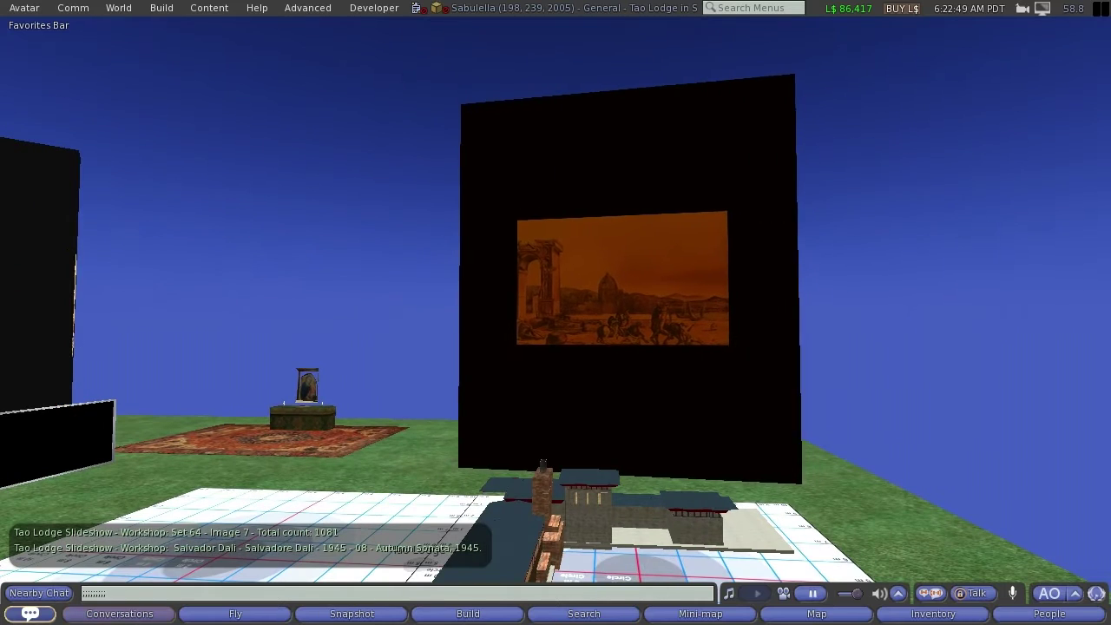
pyautogui.hotkey('ctrl', 'alt', 'Left')
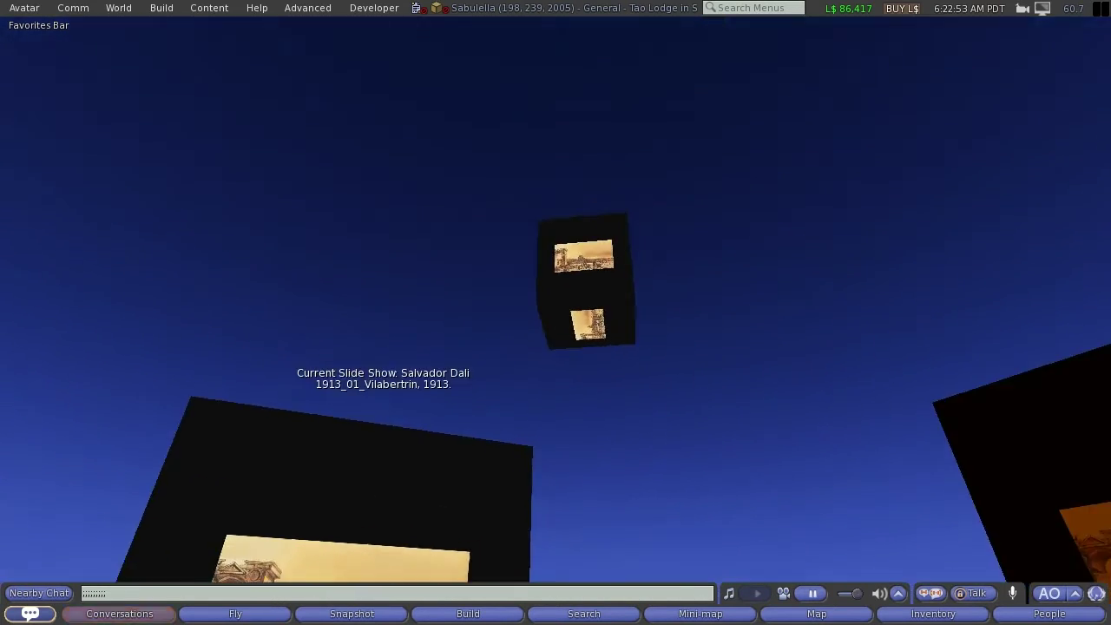
pyautogui.press('Escape')
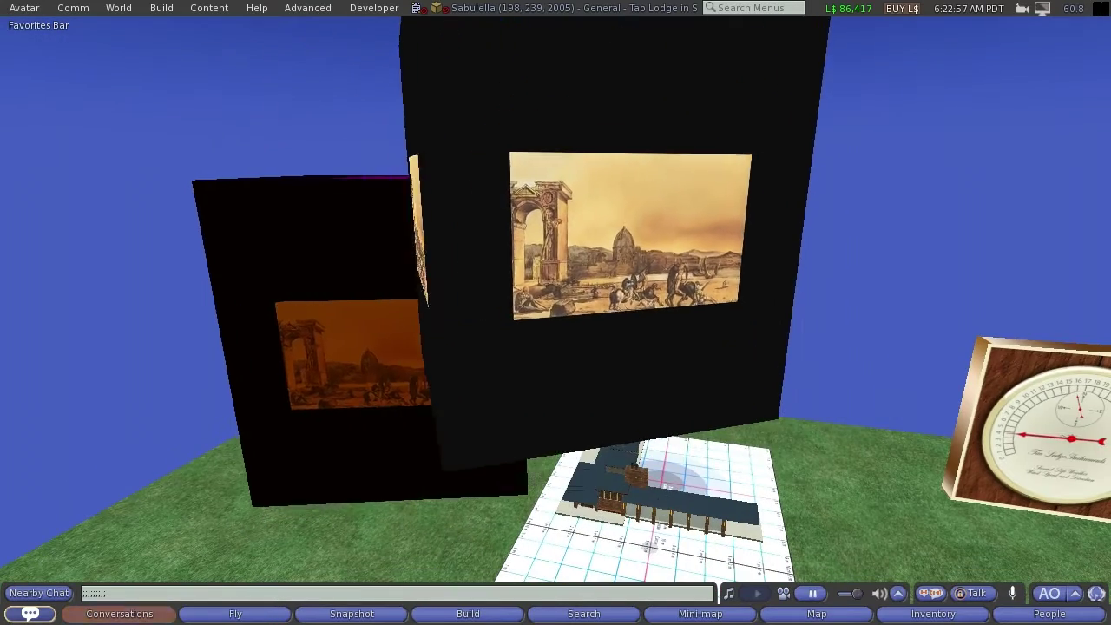
pyautogui.rightClick(529, 248)
pyautogui.click(599, 252)
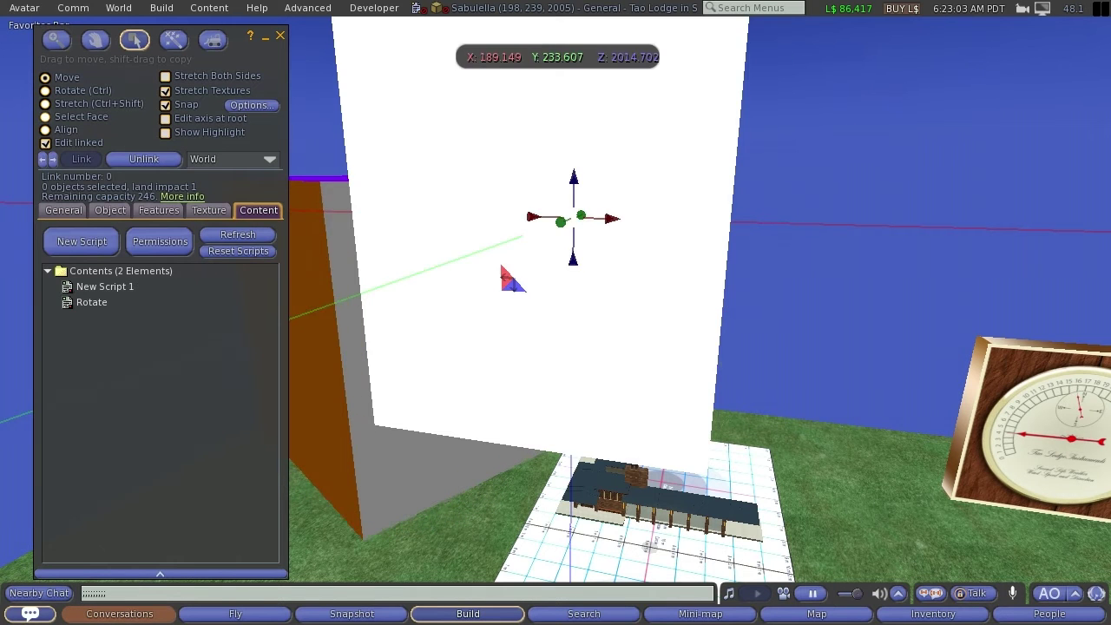
pyautogui.click(530, 243)
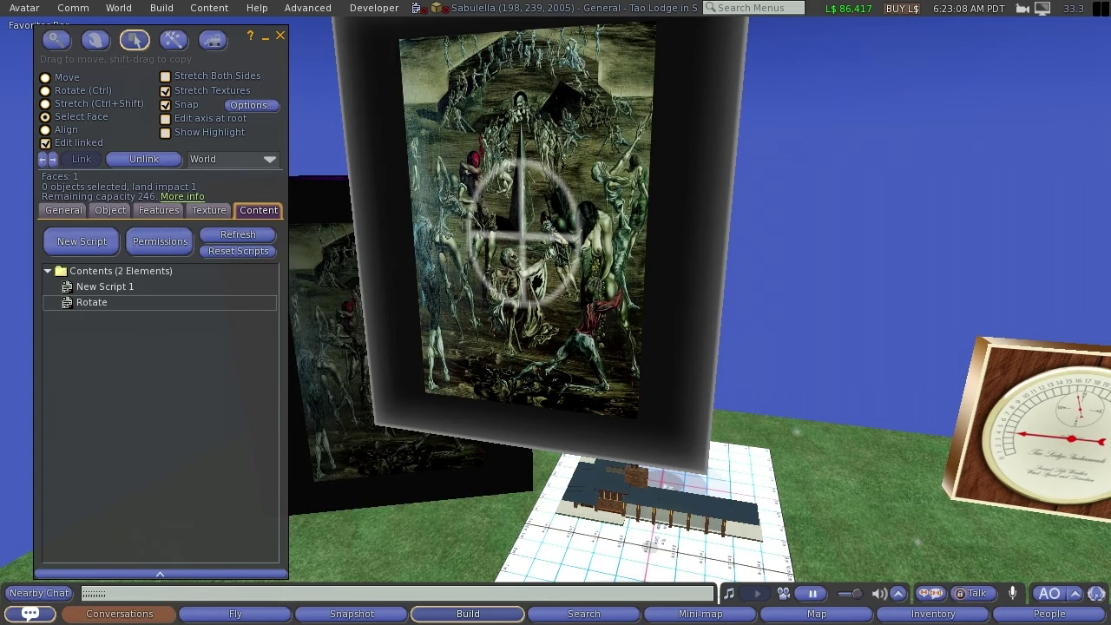
pyautogui.doubleClick(91, 301)
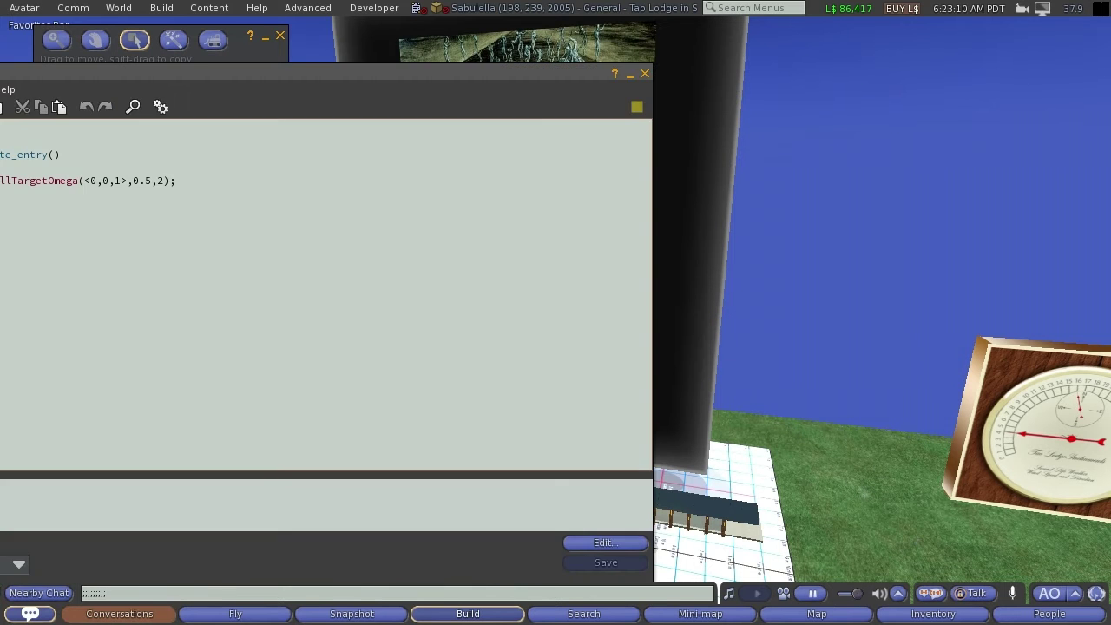
pyautogui.click(644, 73)
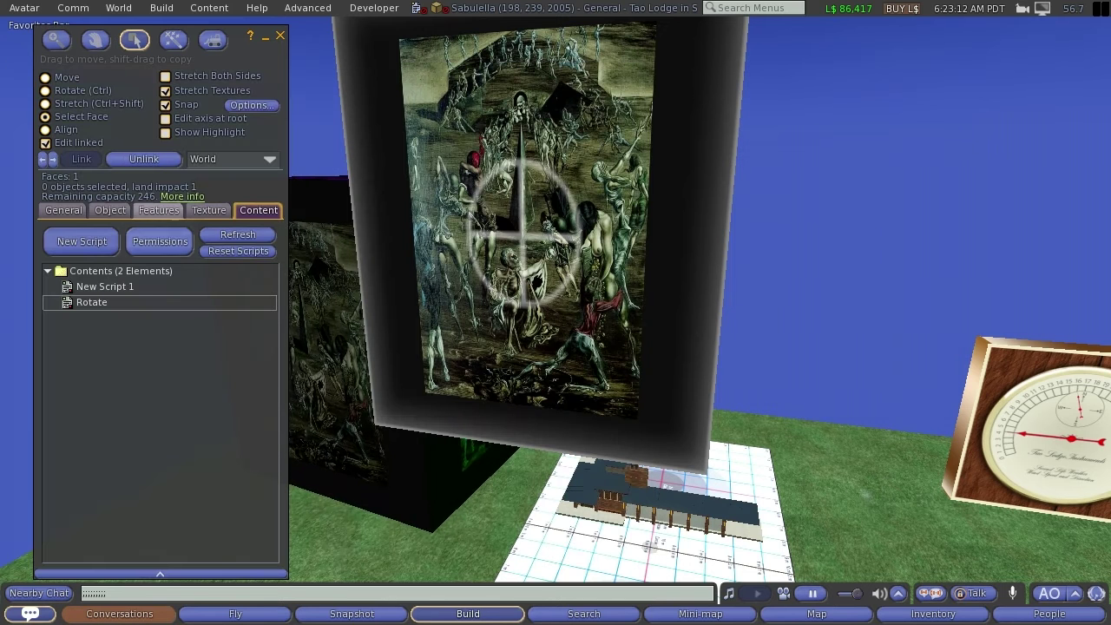
pyautogui.moveTo(161, 434); pyautogui.dragTo(161, 437)
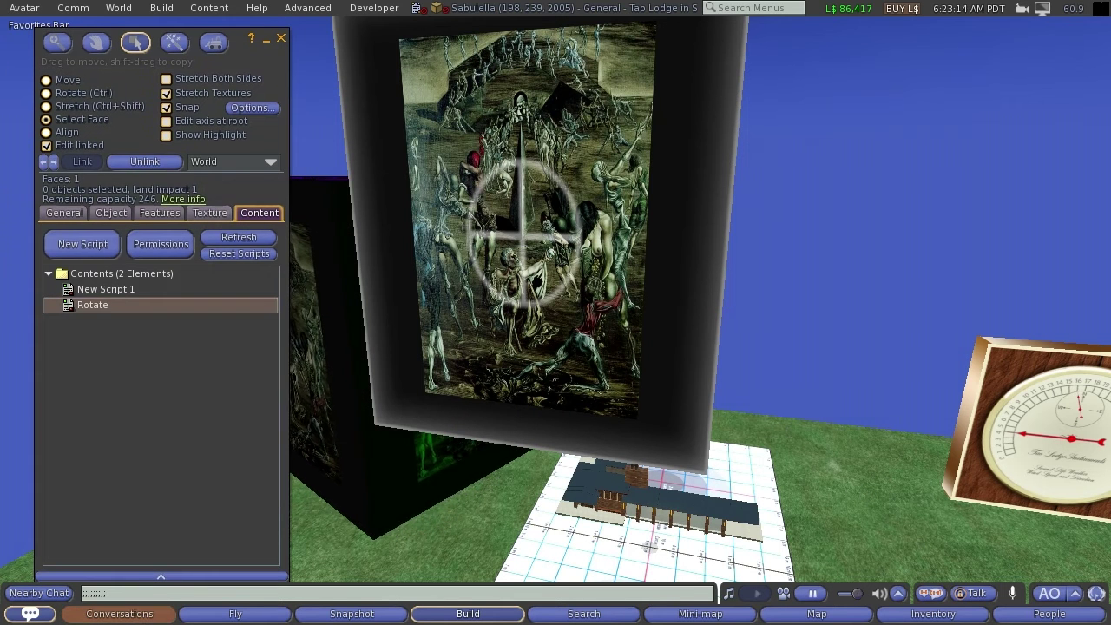
pyautogui.click(209, 212)
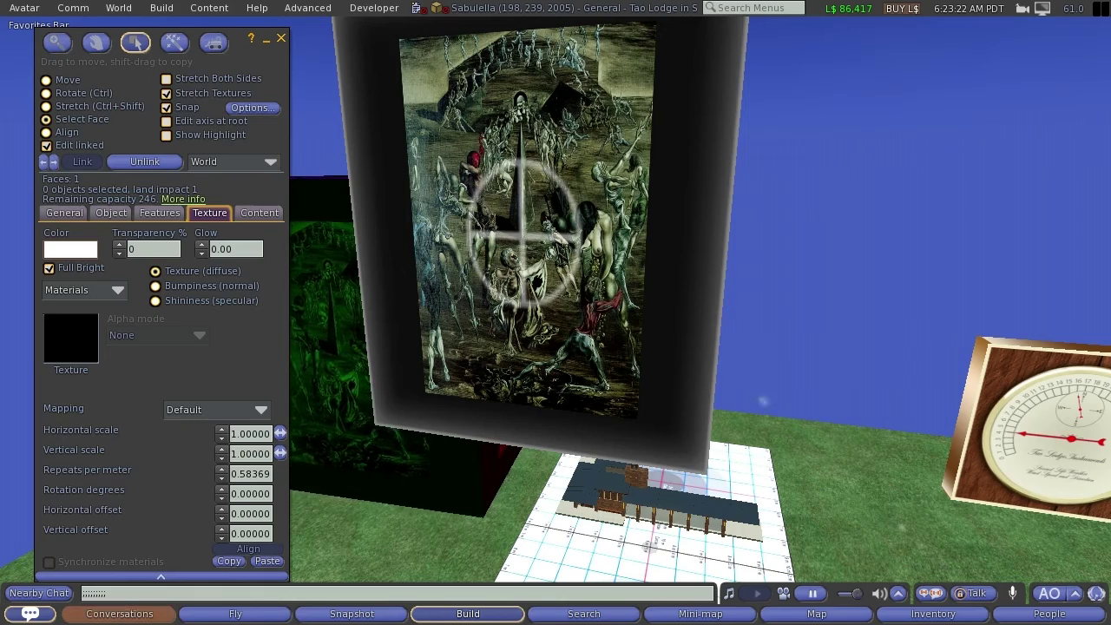
pyautogui.hotkey('ctrl', 'b')
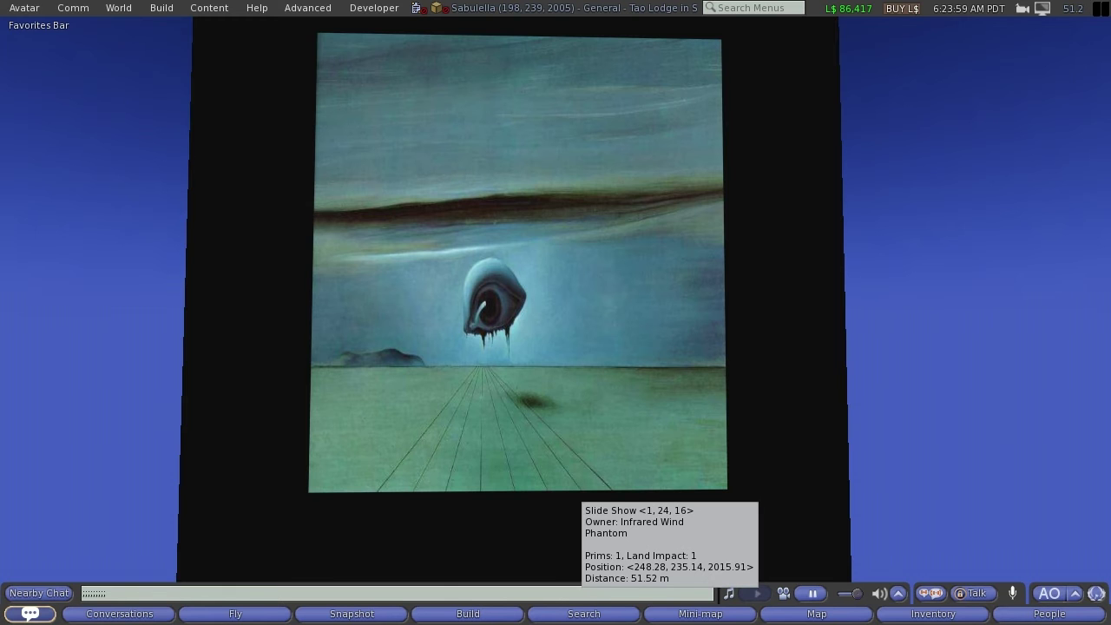
pyautogui.press('Escape')
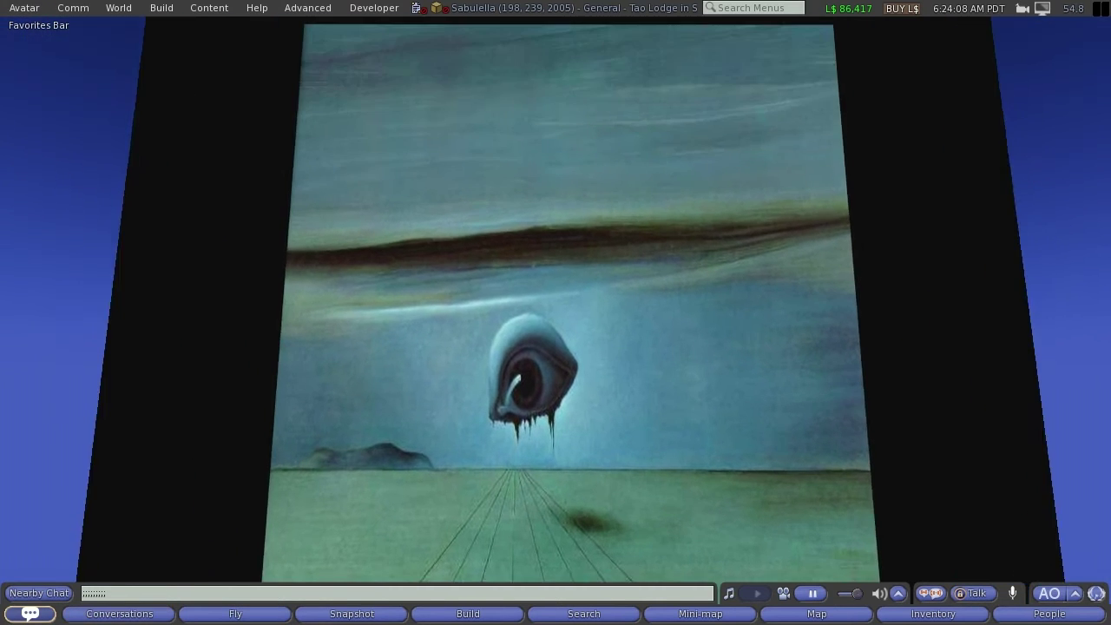
pyautogui.press('Escape')
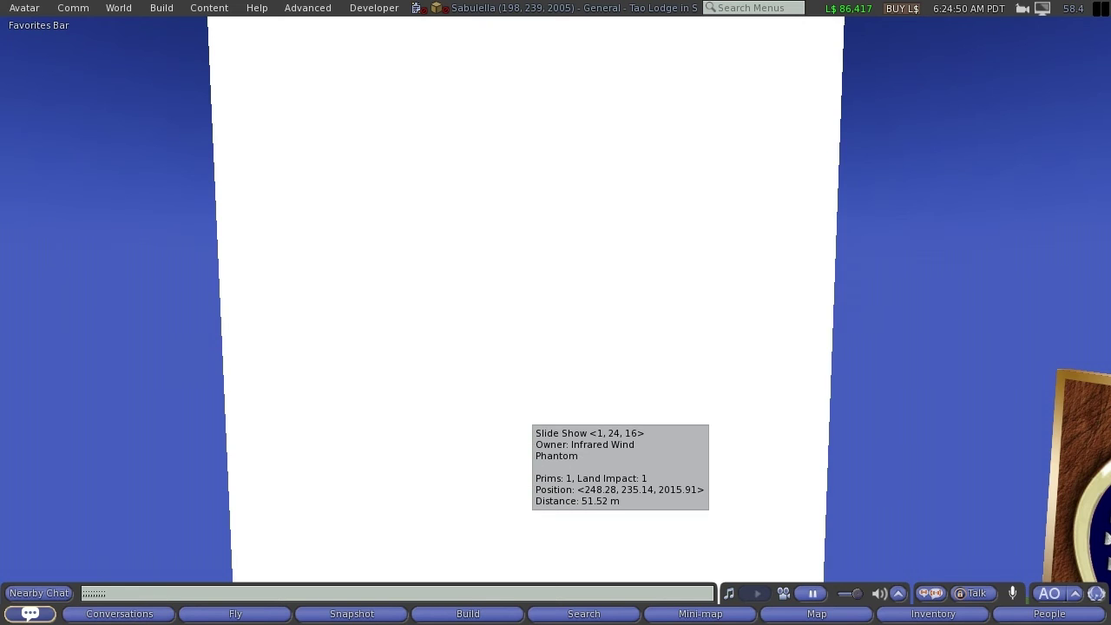
pyautogui.press('Left')
pyautogui.press('Down')
pyautogui.press('Down')
pyautogui.press('Down')
pyautogui.press('Up')
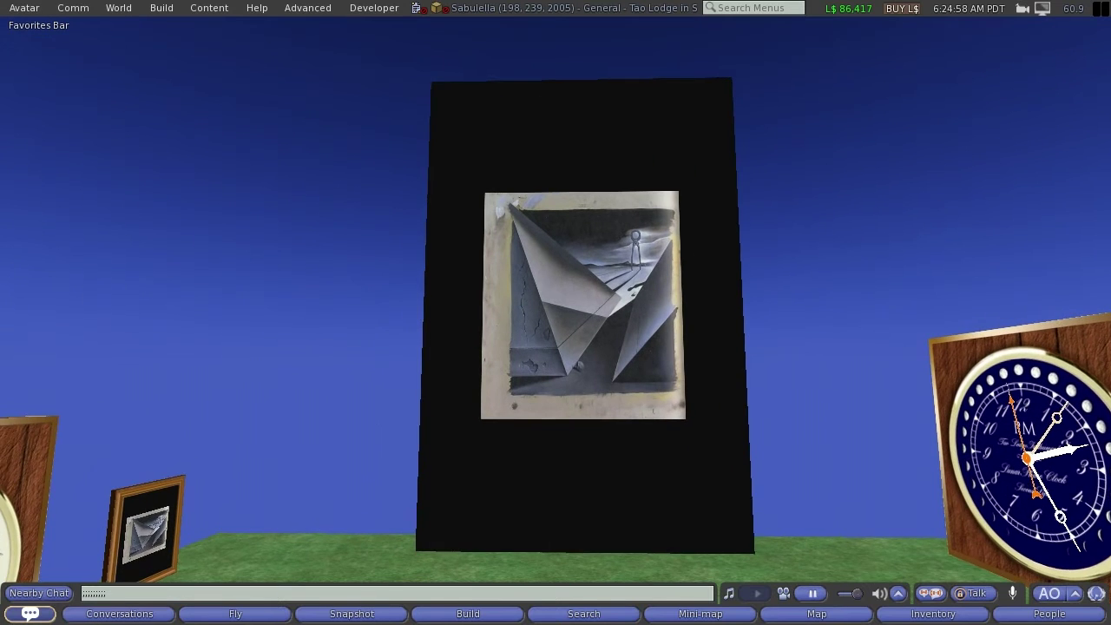
pyautogui.press('Up')
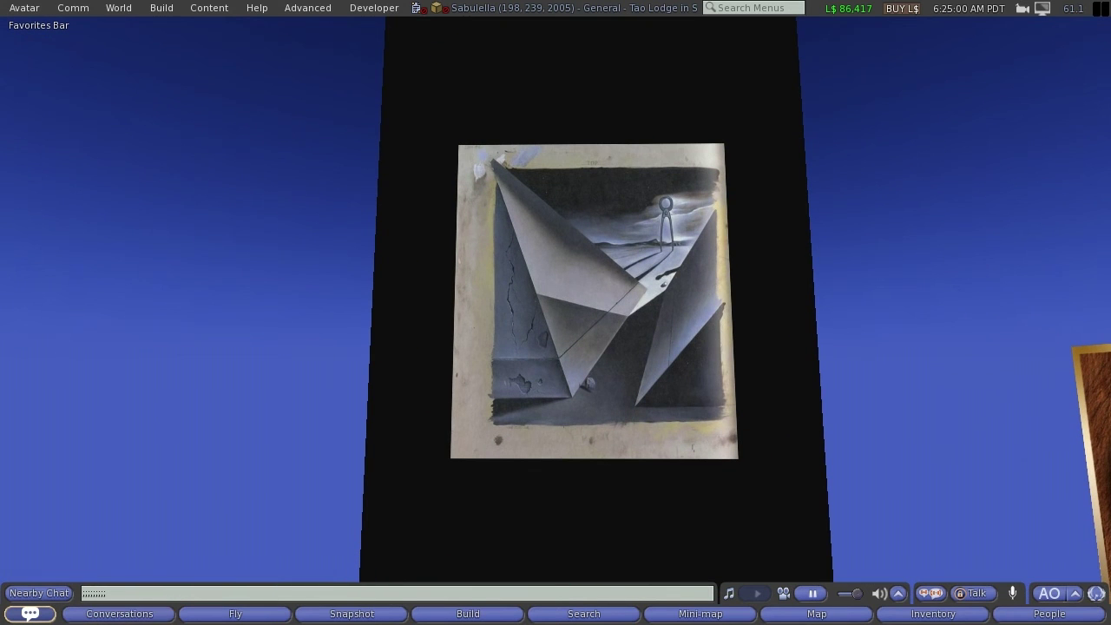